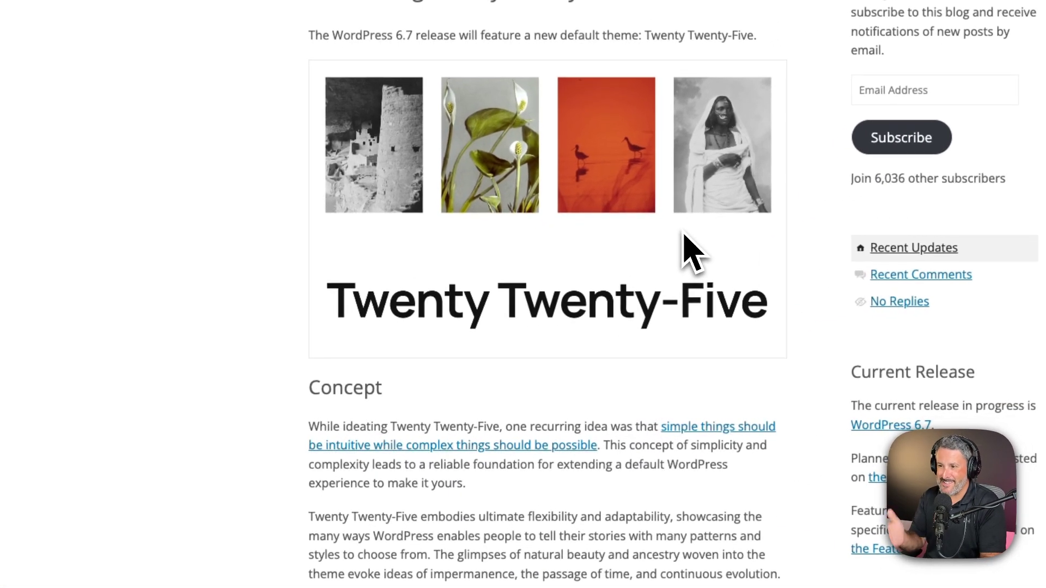
Scroll the Introducing Twenty Twenty-Five post from Concept down to the Patterns section and its overview image
scroll(466, 376, "down", 1)
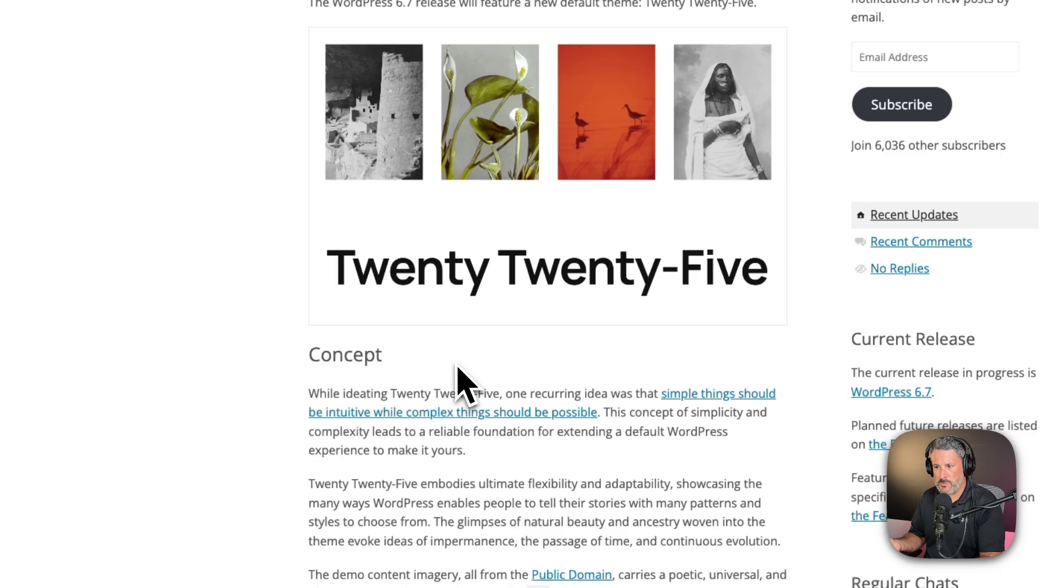
scroll(458, 381, "down", 15)
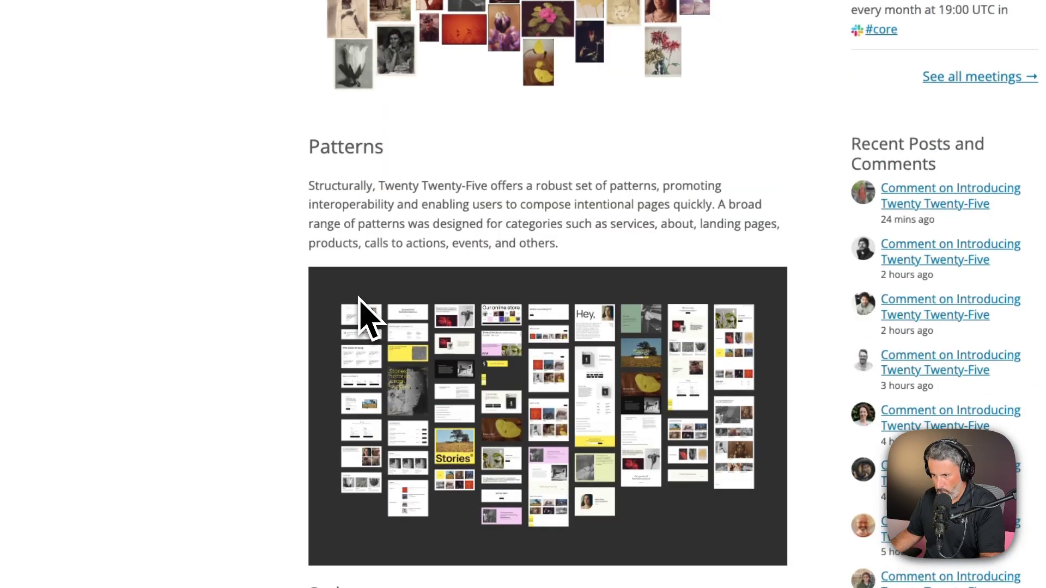
scroll(362, 314, "down", 1)
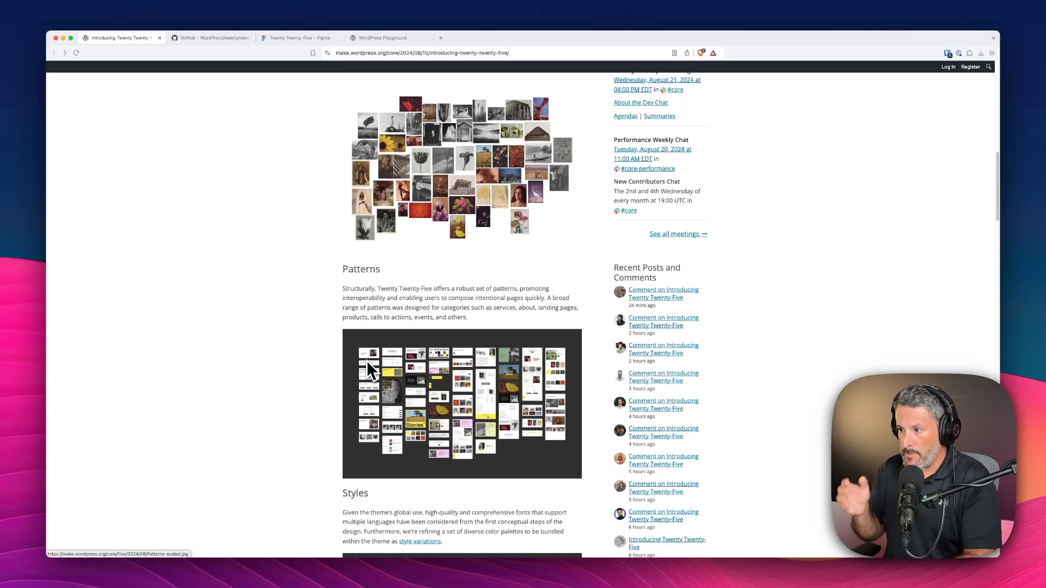
scroll(326, 364, "down", 20)
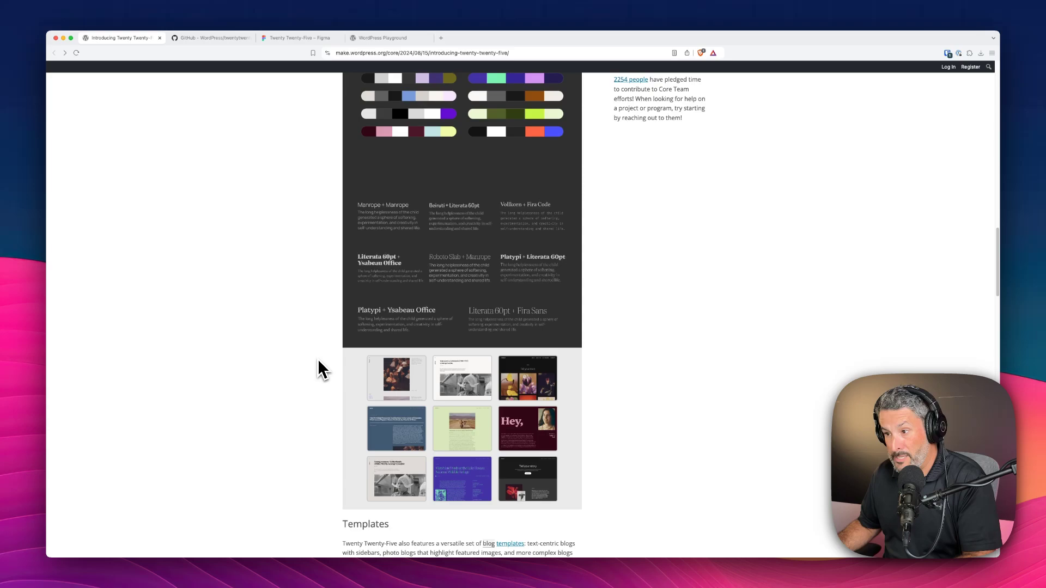
scroll(323, 362, "down", 10)
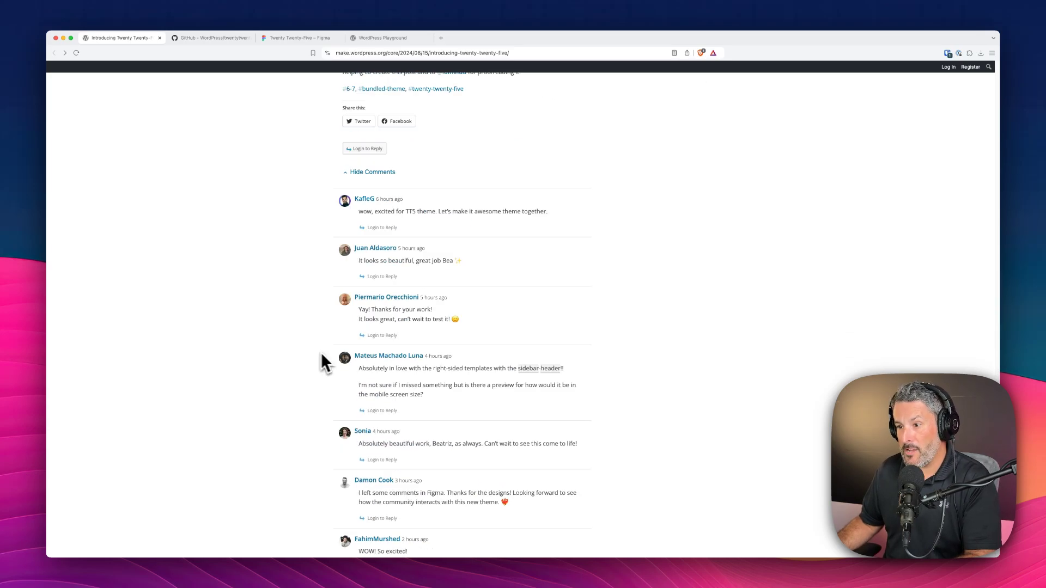
scroll(321, 362, "up", 15)
scroll(380, 372, "up", 15)
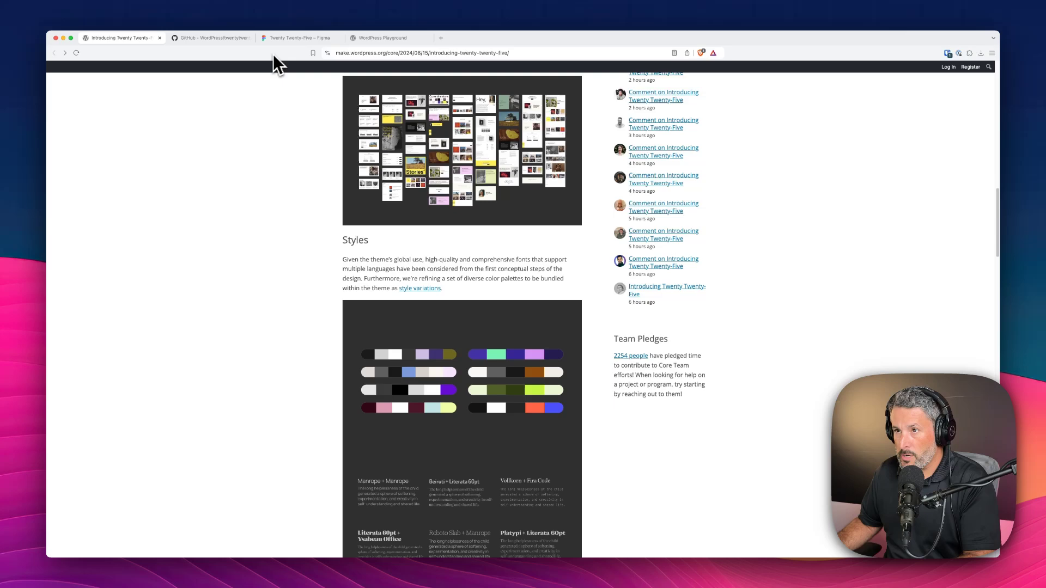
View the twentytwentyfive GitHub repository, then return to the Figma file's Cover page
left_click(218, 38)
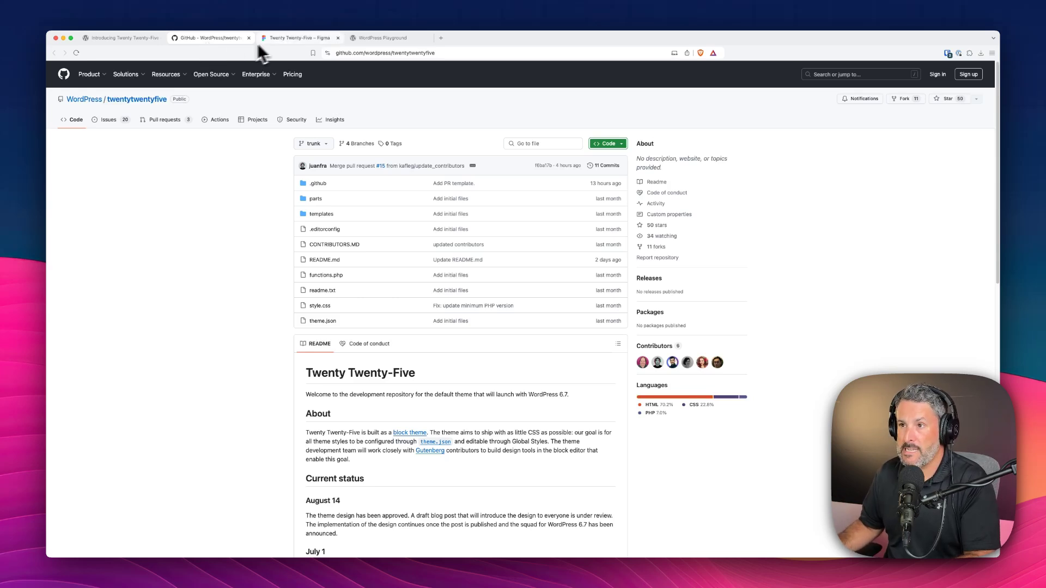
left_click(279, 40)
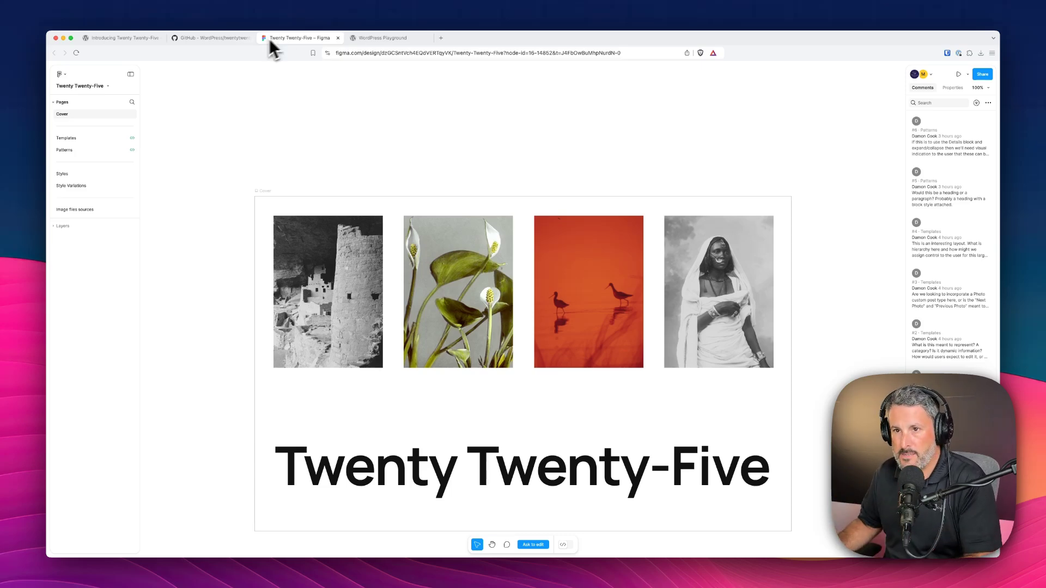
Show the Templates page with Personal Blog, Photo Blog and Complex News Blog designs
left_click(94, 138)
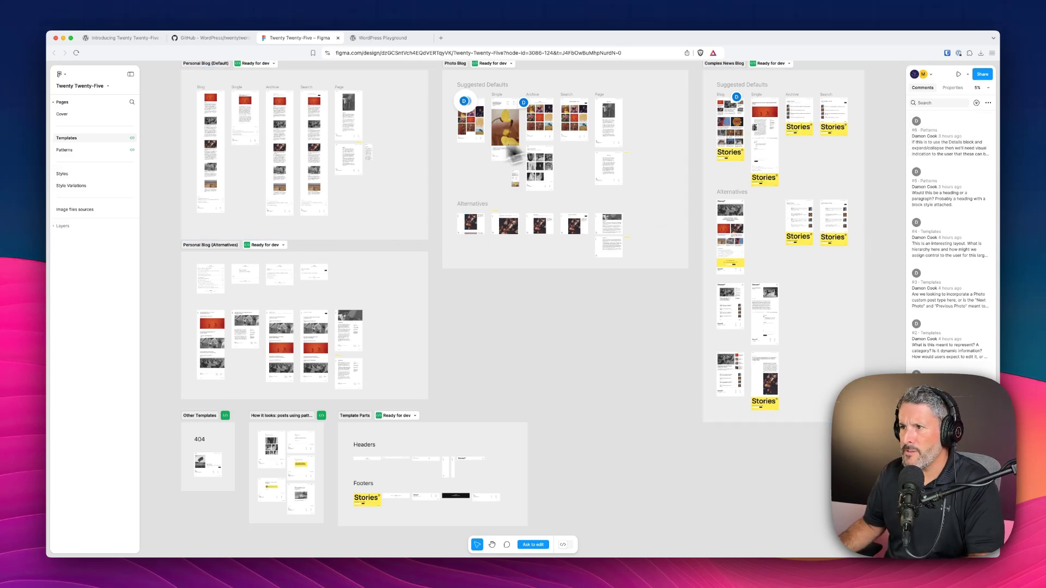
Zoom in on the Personal Blog frame and select its Stack Posts list
scroll(365, 228, "up", 2)
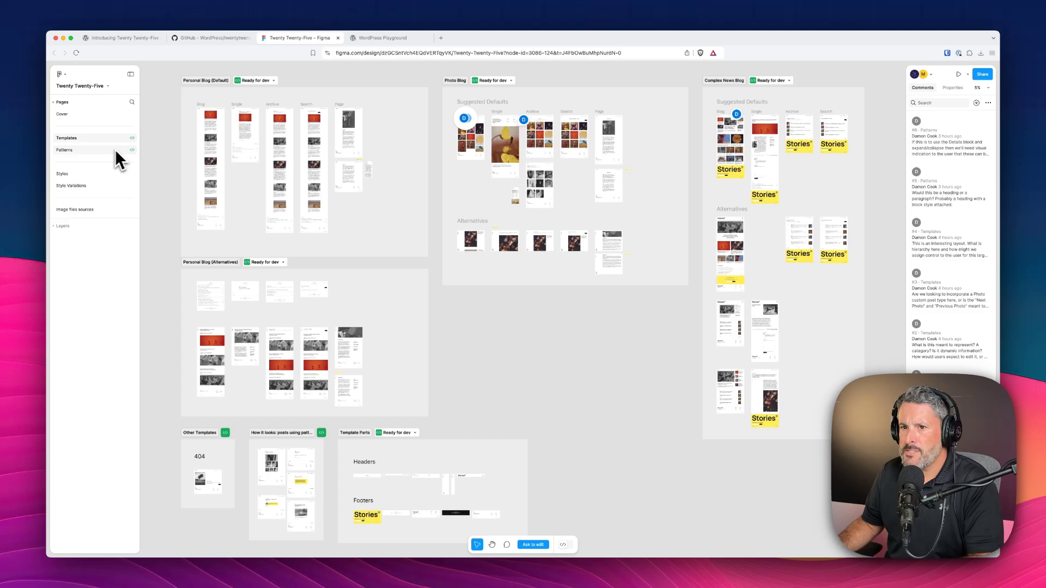
scroll(247, 188, "up", 10)
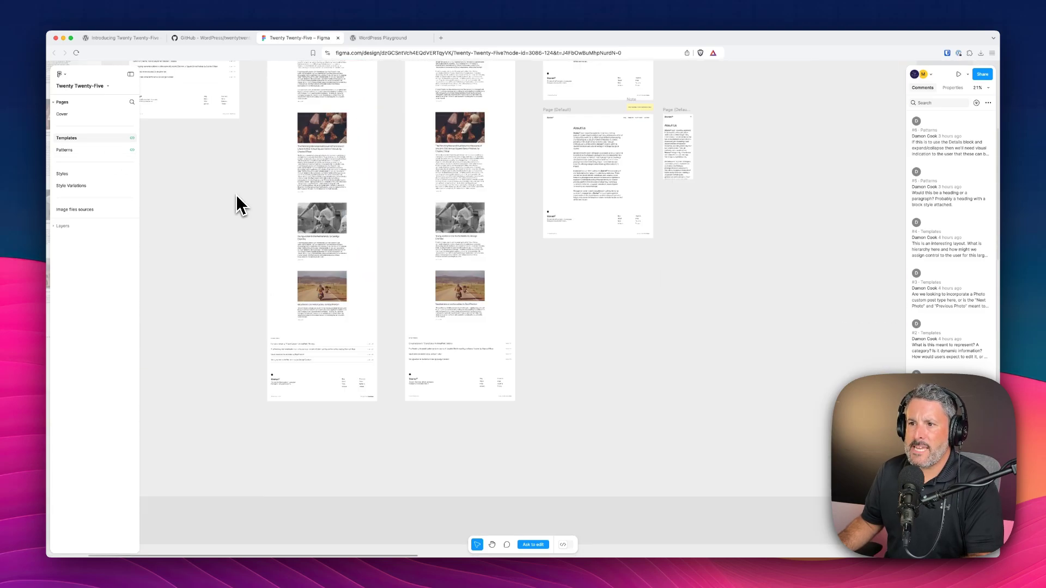
left_click_drag(202, 196, 236, 204)
left_click_drag(343, 264, 354, 273)
Scroll through the Blog template's posts up close
scroll(285, 253, "up", 3)
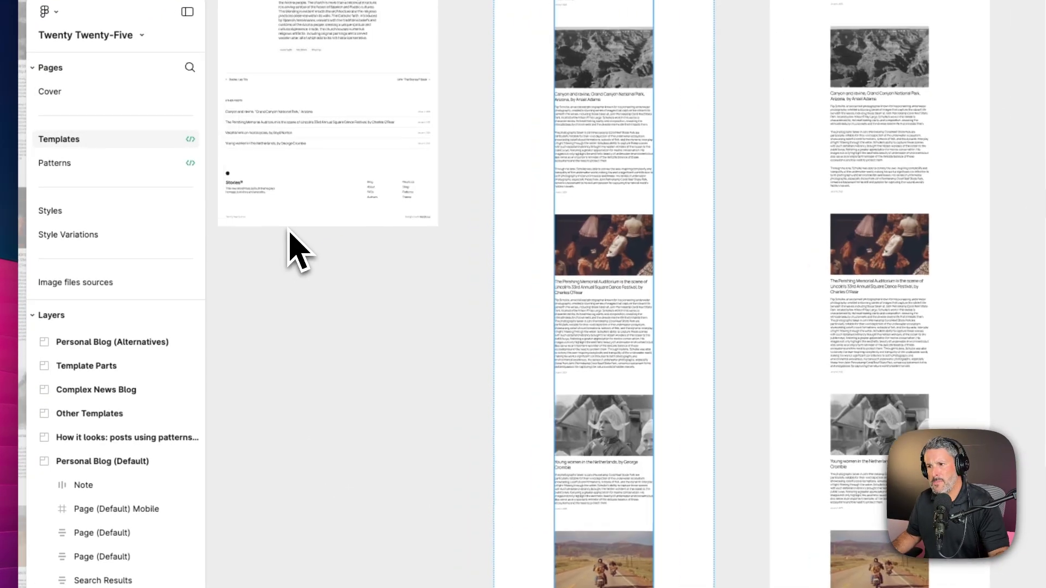
scroll(297, 251, "left", 10)
scroll(425, 269, "up", 6)
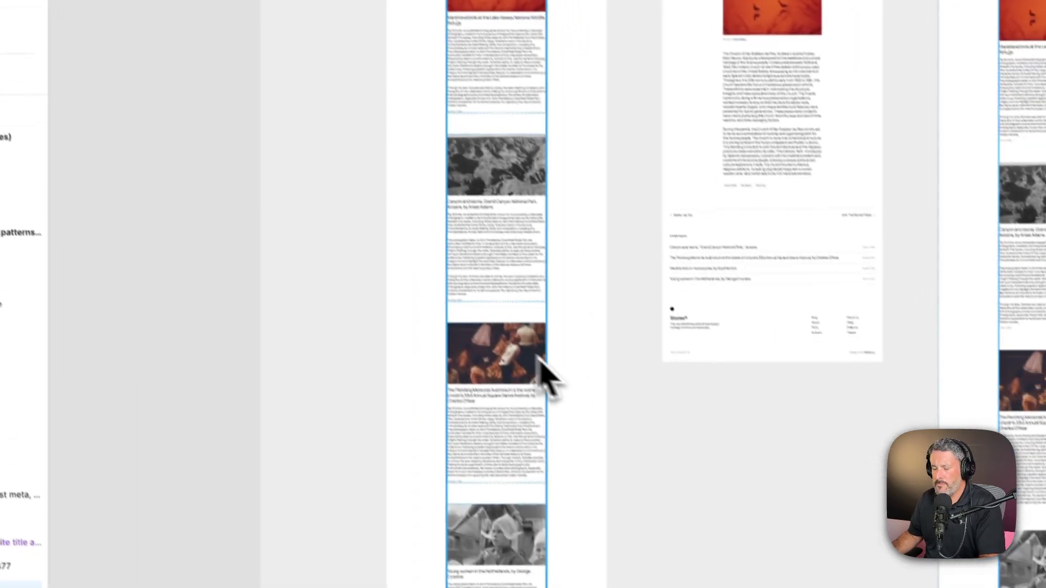
scroll(501, 343, "up", 5)
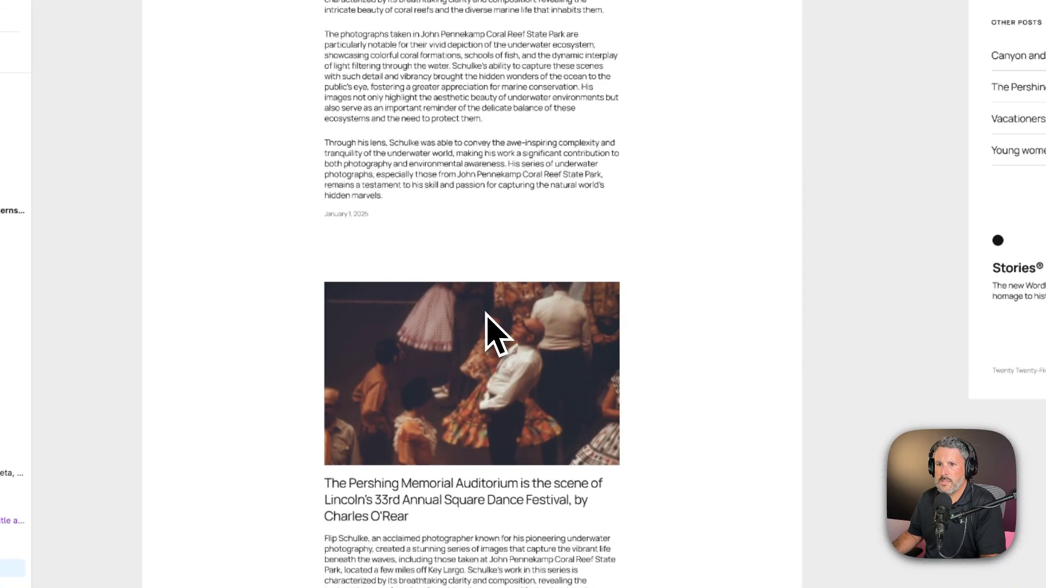
scroll(544, 283, "up", 12)
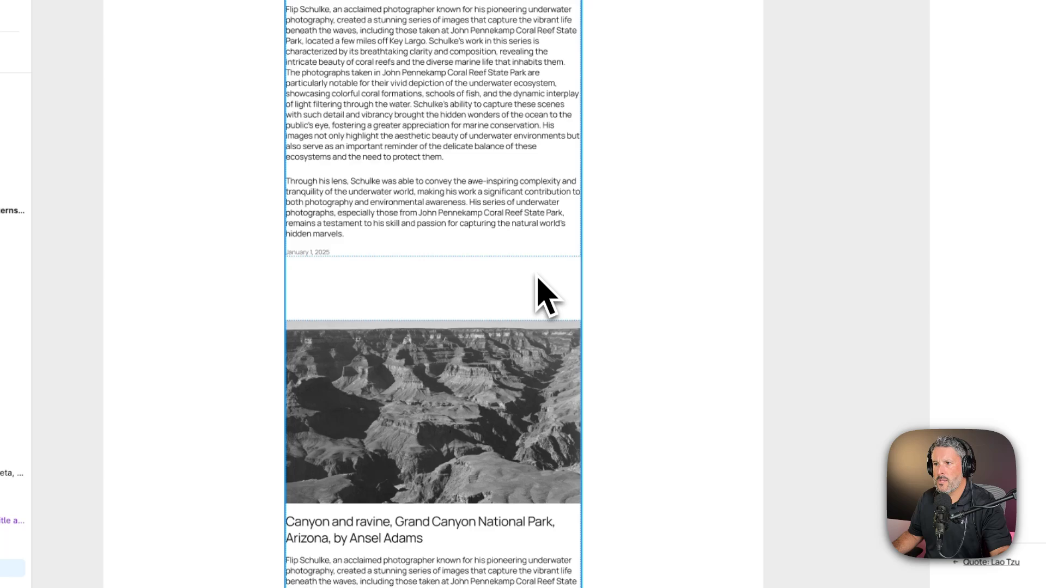
scroll(534, 262, "up", 3)
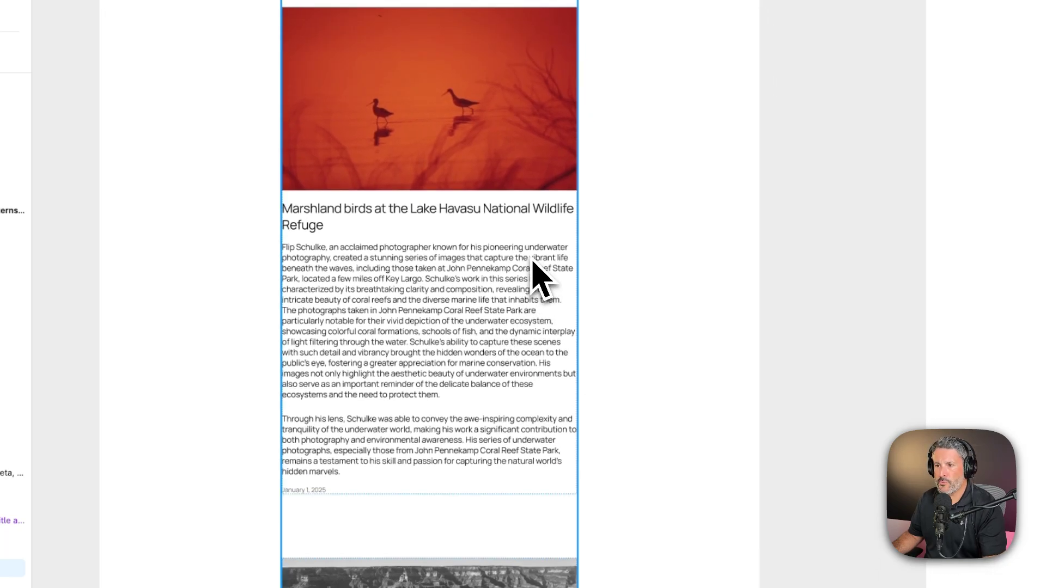
scroll(539, 277, "up", 5)
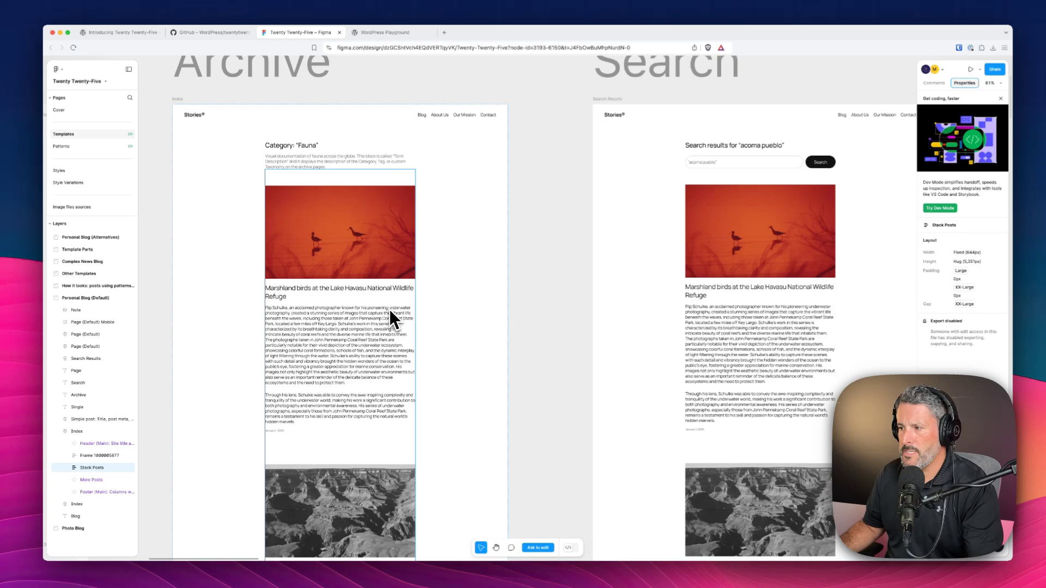
Pan over to the Photo Blog's Suggested Defaults for Blog, Single, Archive, Search and Page
scroll(390, 308, "right", 5)
scroll(387, 309, "up", 2)
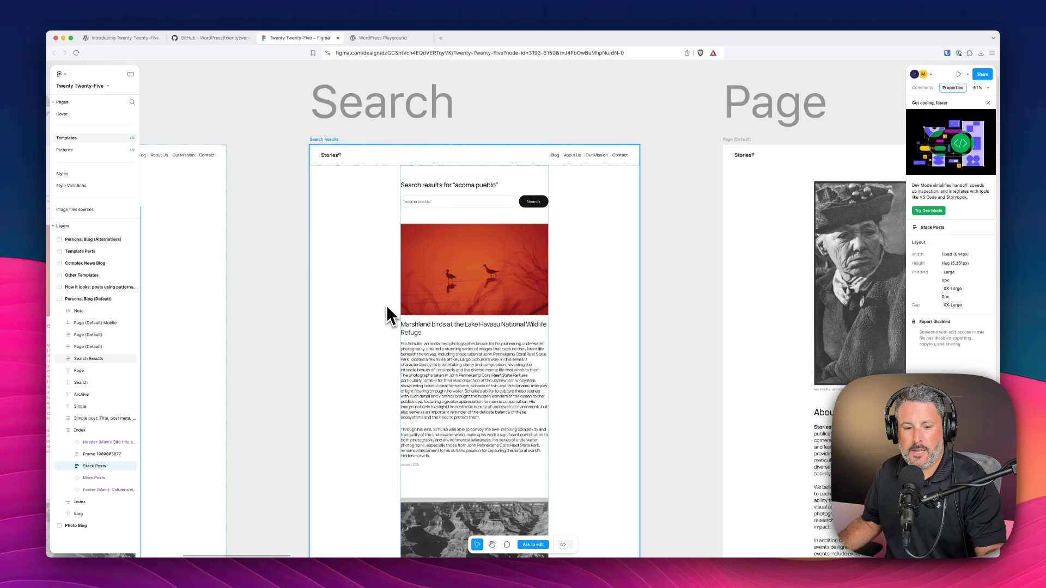
scroll(387, 307, "right", 8)
scroll(389, 309, "down", 5)
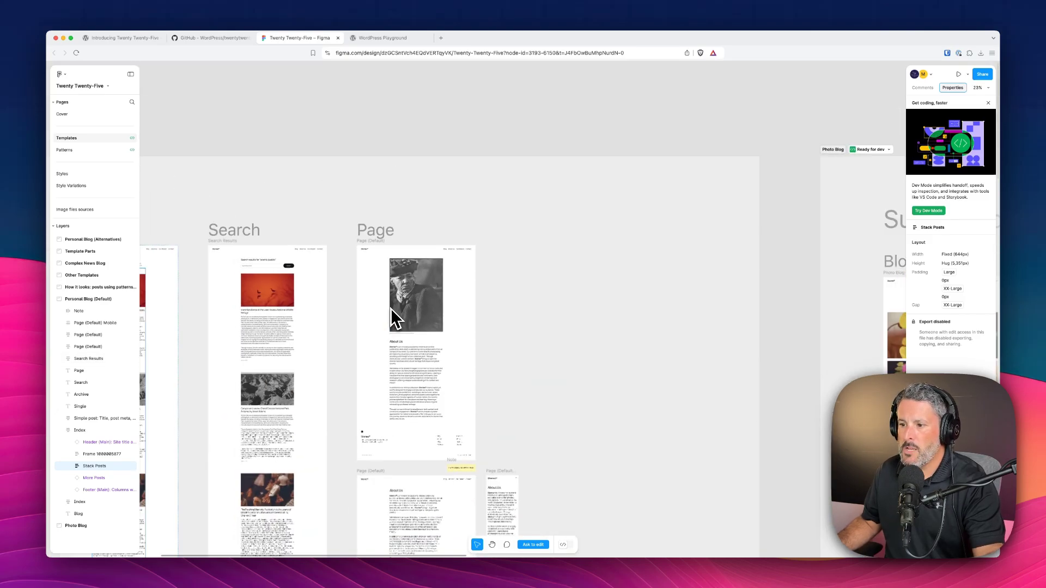
scroll(393, 319, "down", 5)
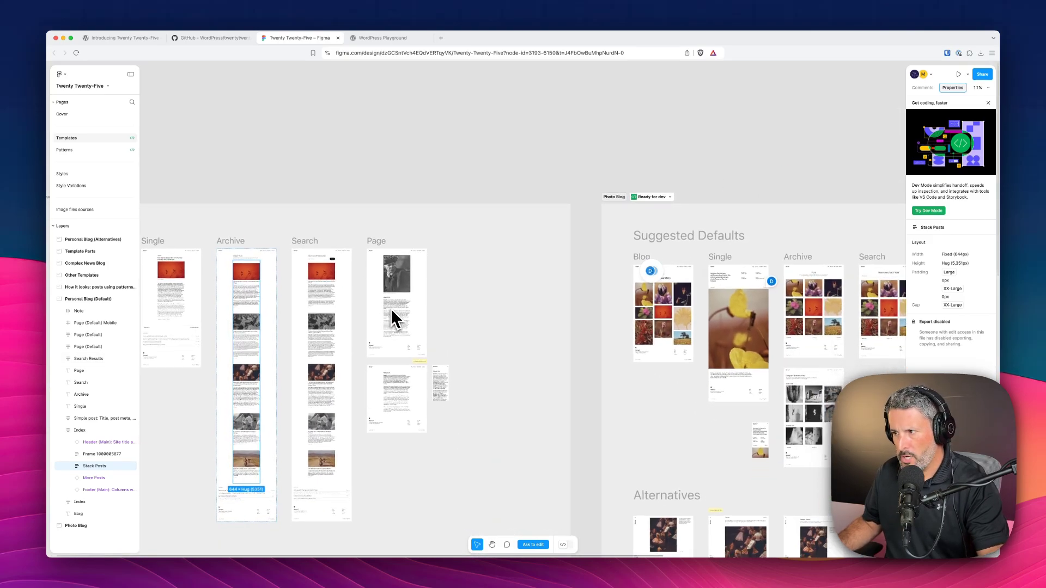
scroll(393, 318, "right", 10)
scroll(394, 318, "down", 2)
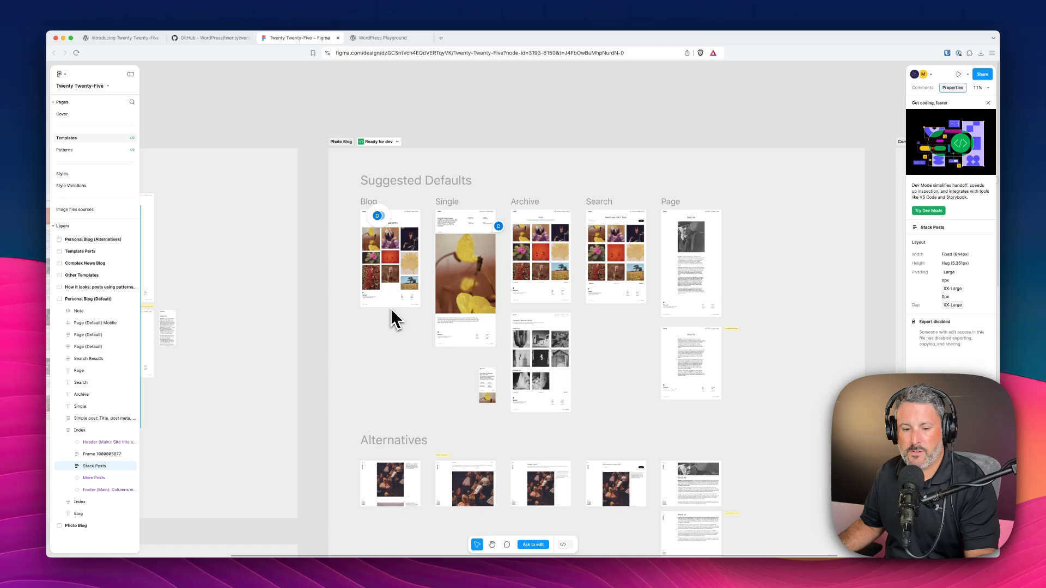
Pan and zoom across the Photo Blog's Suggested Defaults templates
scroll(453, 338, "down", 3)
scroll(453, 337, "right", 3)
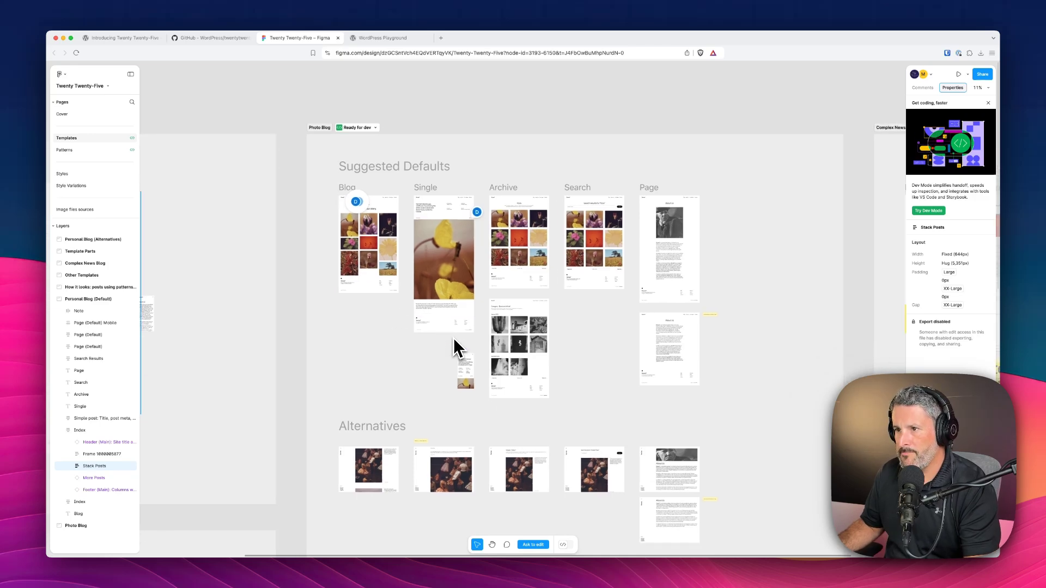
scroll(458, 327, "down", 2)
scroll(459, 324, "up", 5)
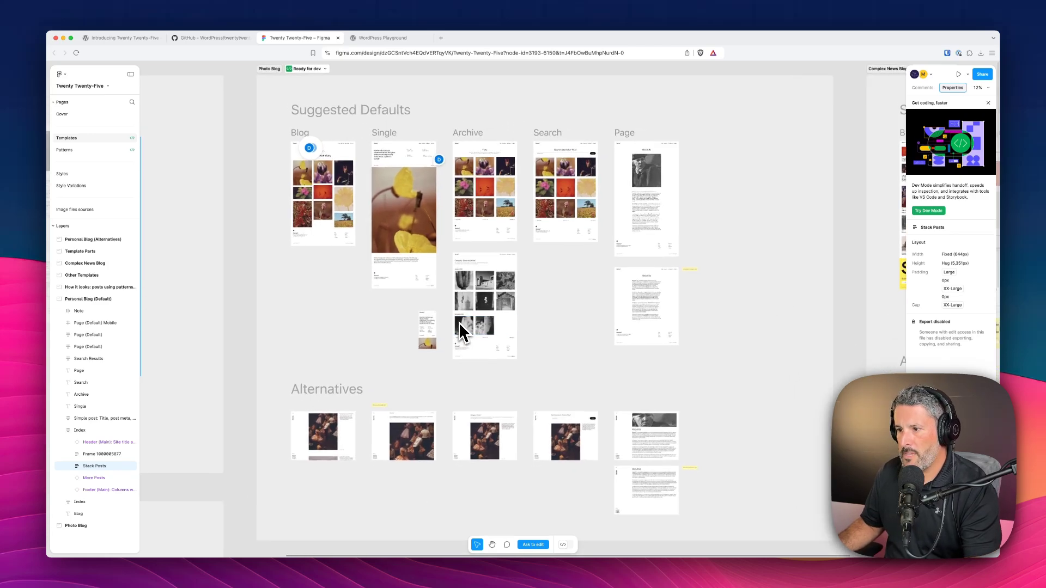
scroll(459, 323, "up", 10)
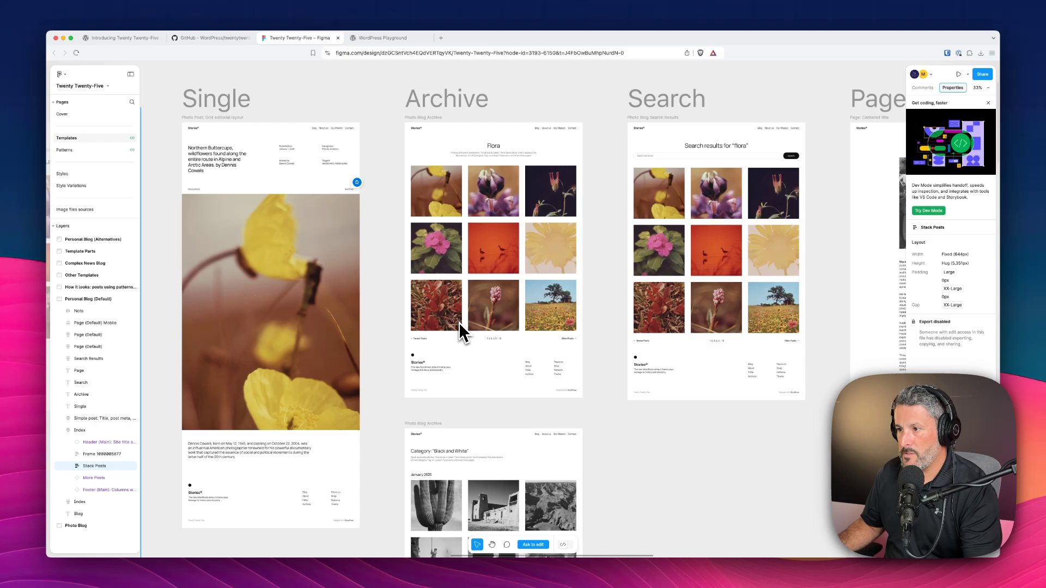
scroll(459, 322, "right", 7)
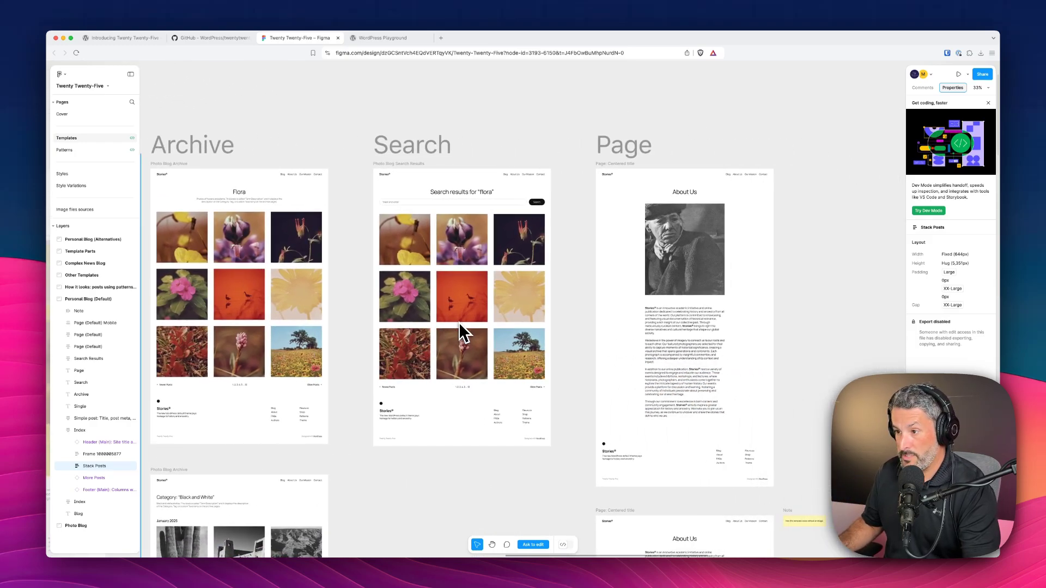
scroll(459, 323, "down", 2)
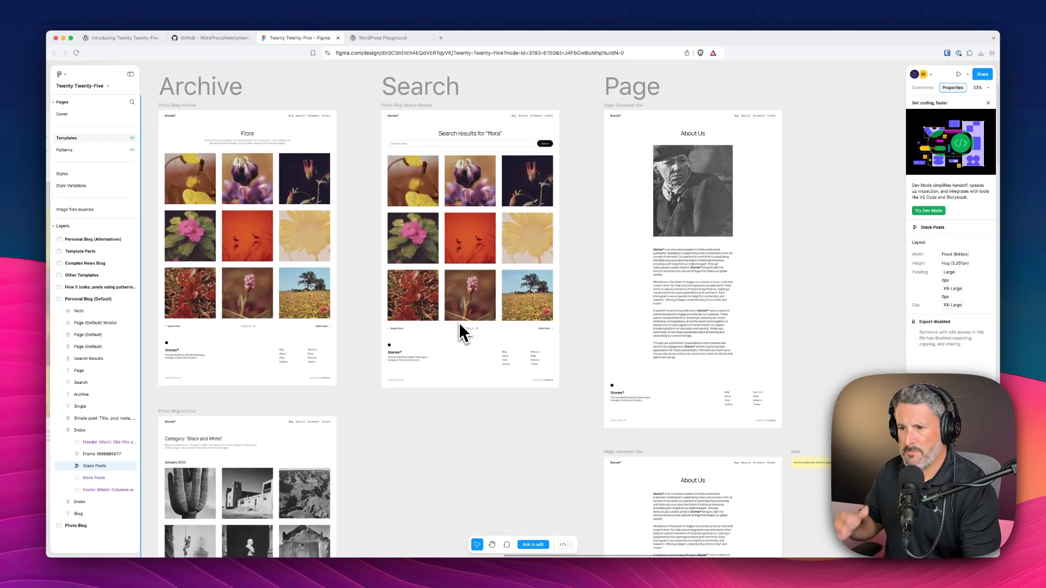
scroll(458, 322, "left", 10)
Browse the Photo Blog Alternatives, then zoom out to the whole Templates page
scroll(458, 323, "up", 2)
scroll(459, 322, "down", 1)
scroll(458, 322, "left", 10)
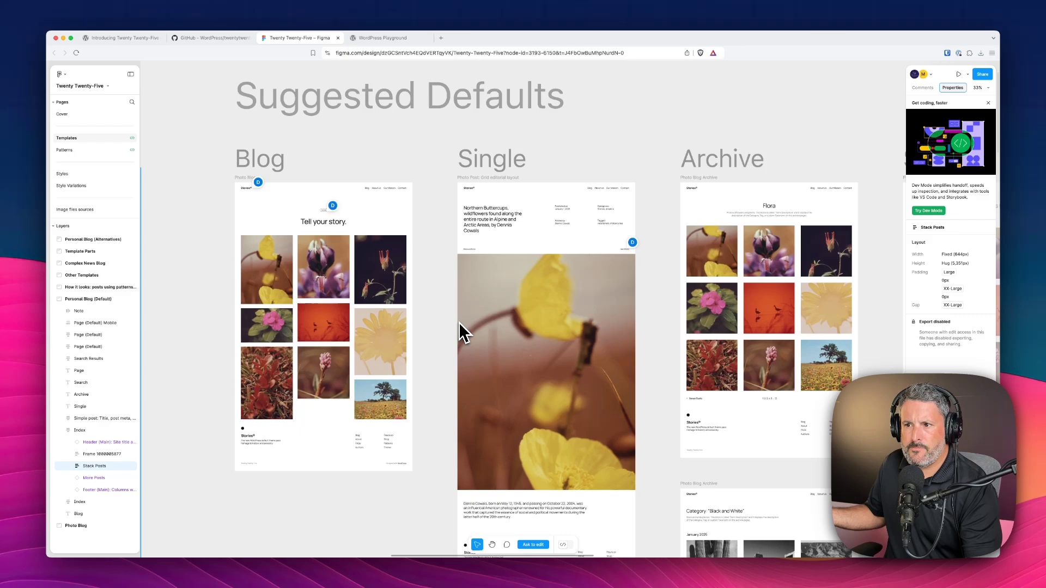
scroll(459, 322, "down", 5)
scroll(459, 324, "down", 20)
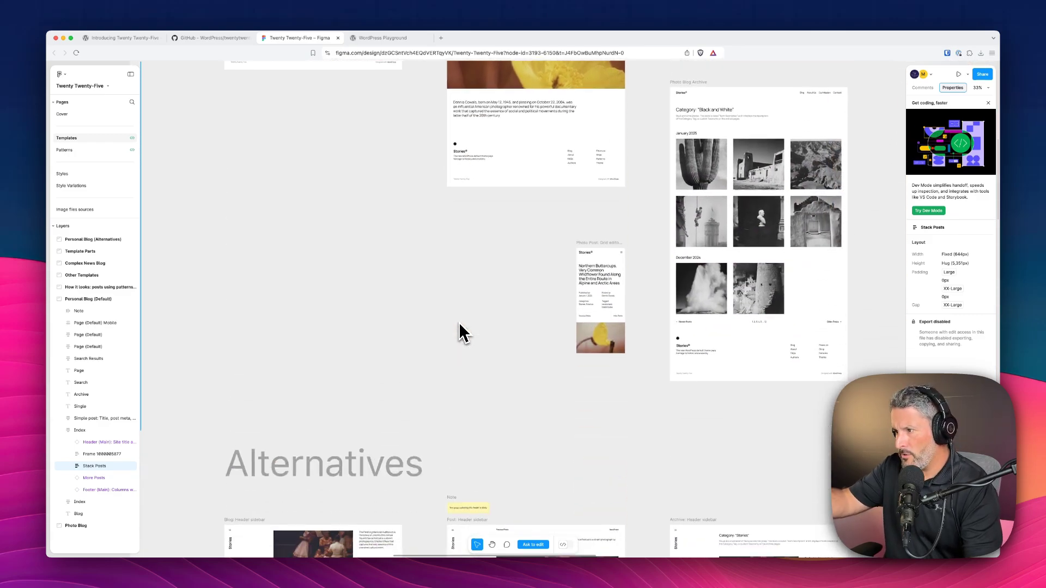
scroll(459, 333, "right", 3)
scroll(459, 333, "up", 1)
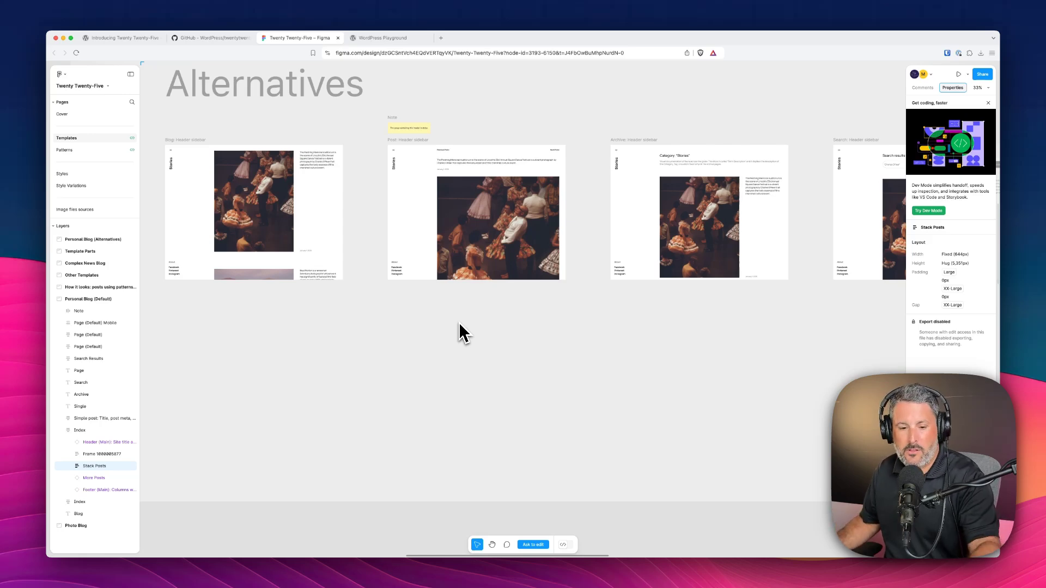
scroll(459, 333, "down", 10)
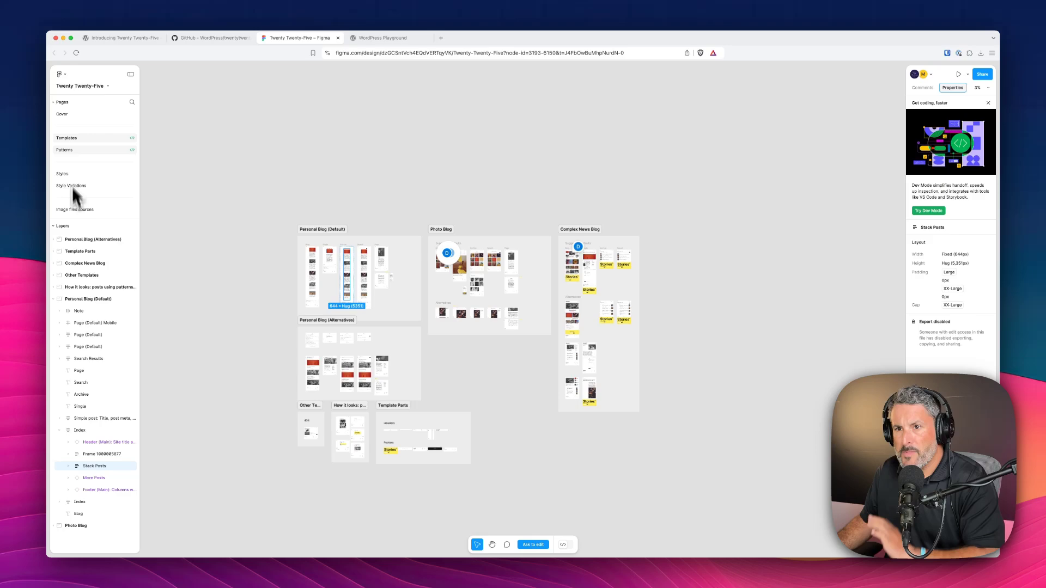
left_click(83, 154)
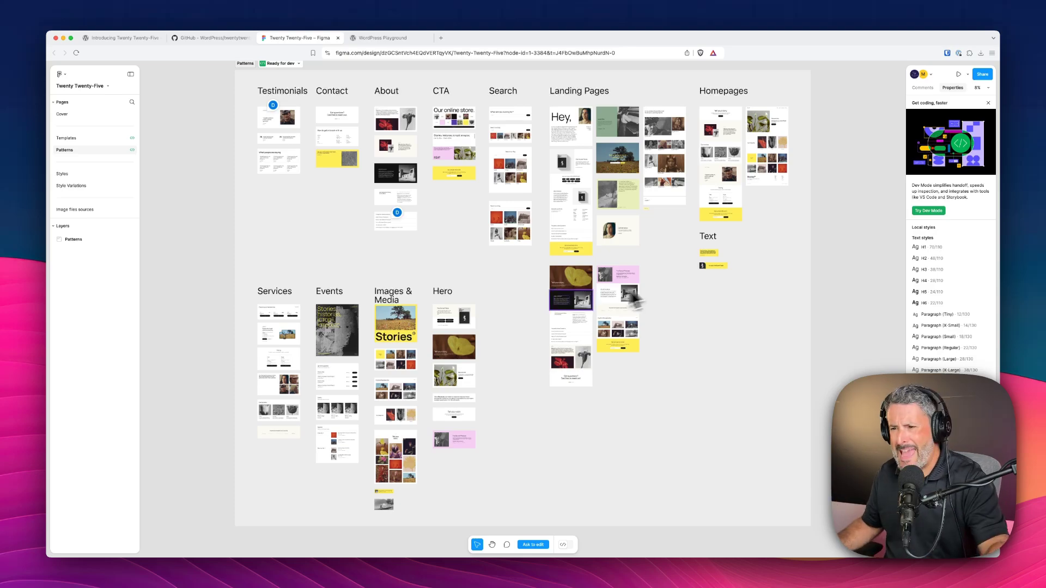
scroll(420, 387, "up", 5)
scroll(422, 388, "up", 2)
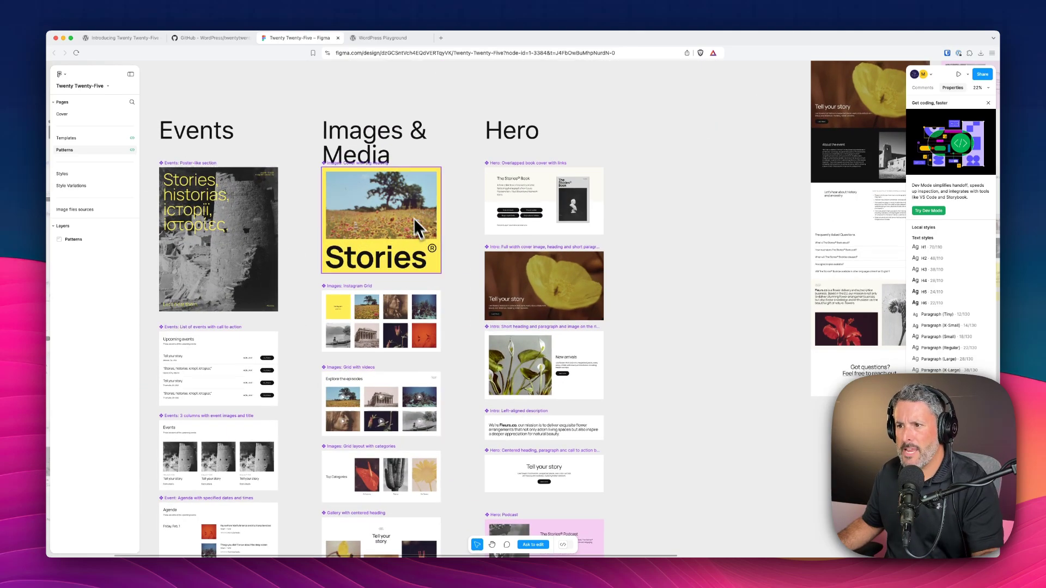
scroll(361, 312, "left", 5)
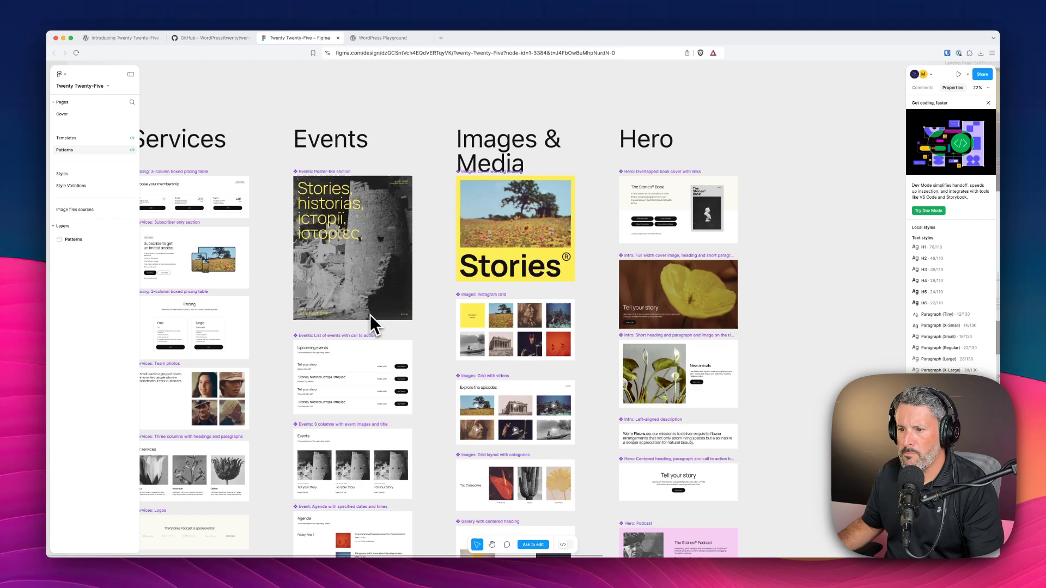
scroll(390, 285, "left", 2)
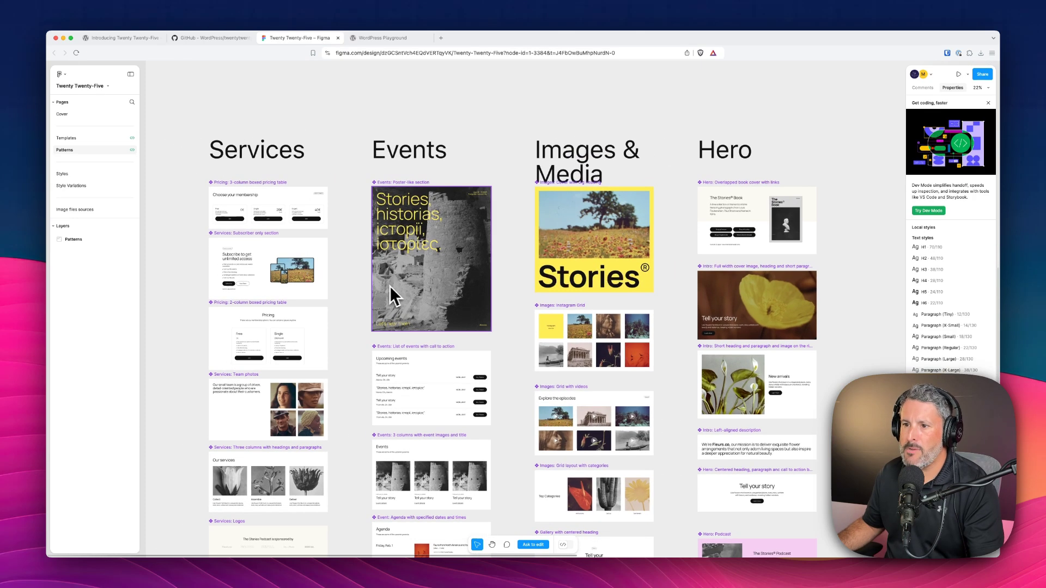
scroll(351, 289, "down", 5)
scroll(351, 289, "right", 2)
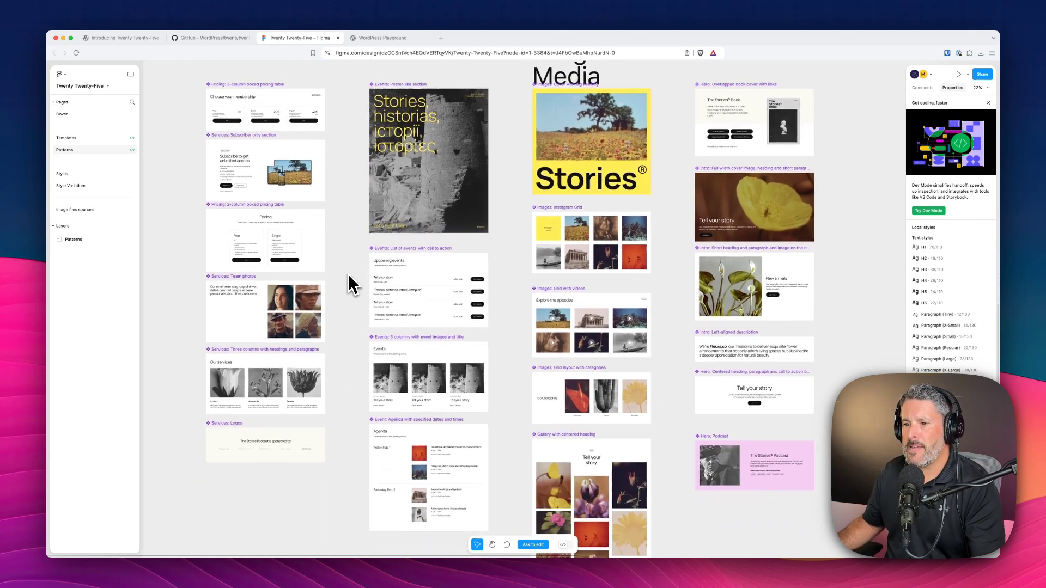
scroll(348, 274, "down", 3)
scroll(348, 273, "right", 3)
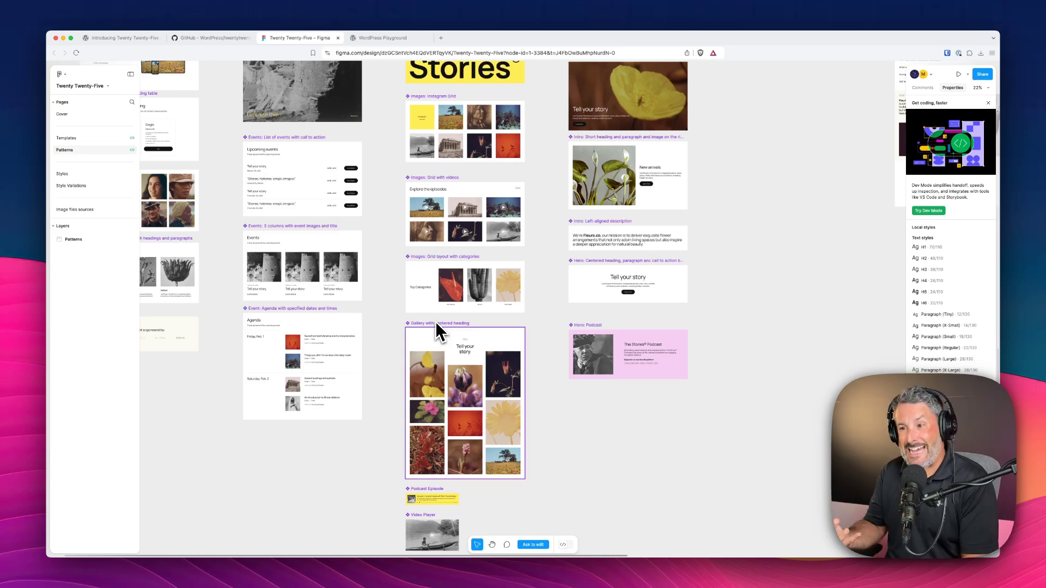
scroll(517, 343, "up", 4)
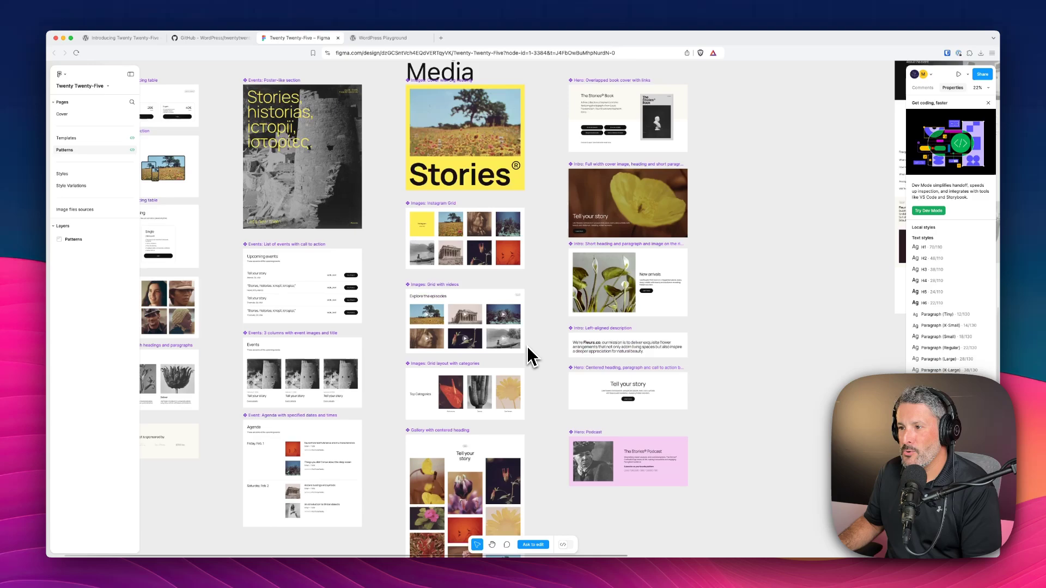
scroll(528, 345, "up", 4)
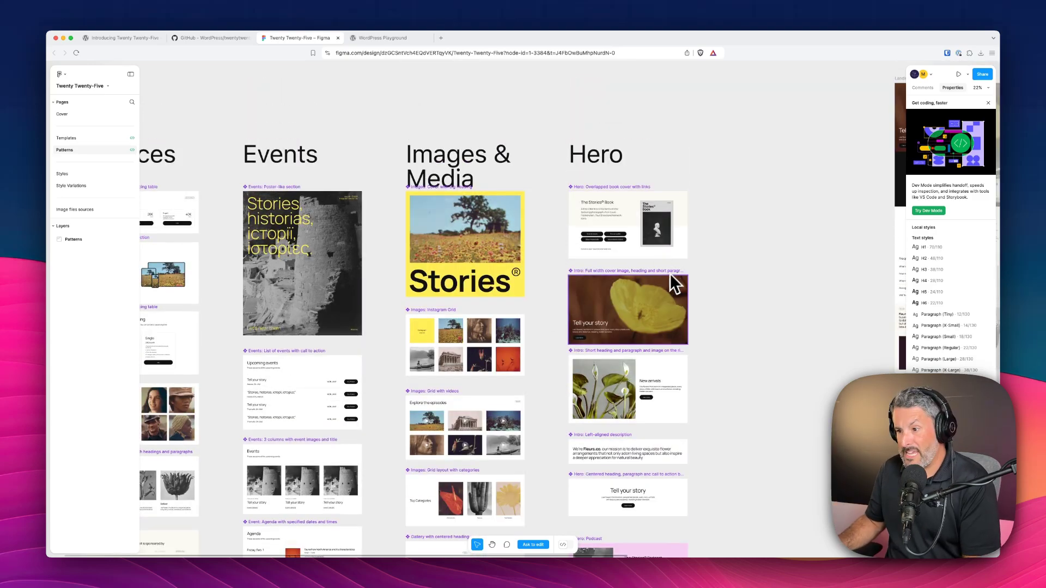
scroll(494, 404, "down", 5)
scroll(495, 408, "down", 5)
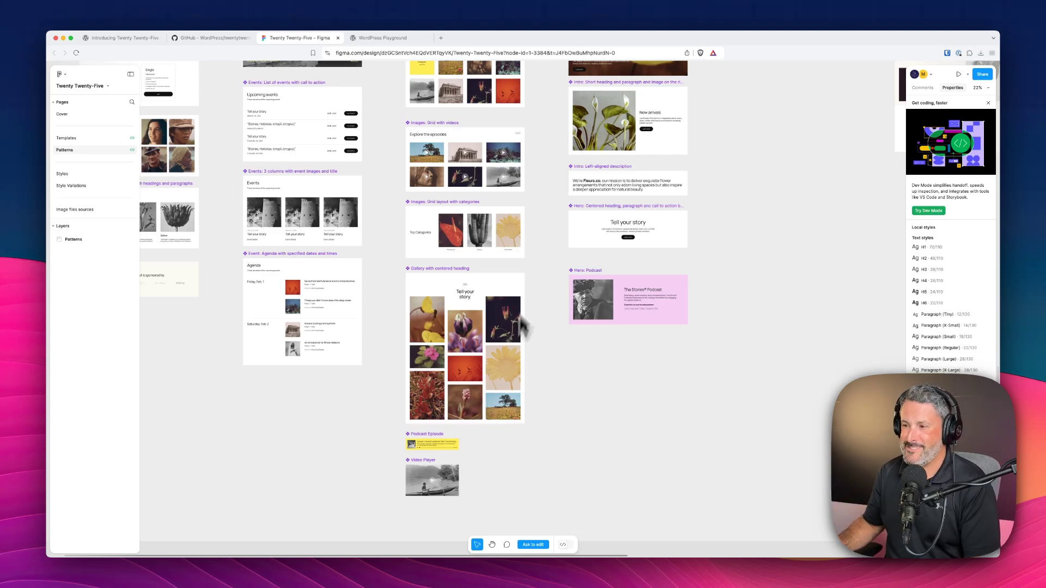
scroll(531, 287, "up", 6)
scroll(528, 281, "up", 20)
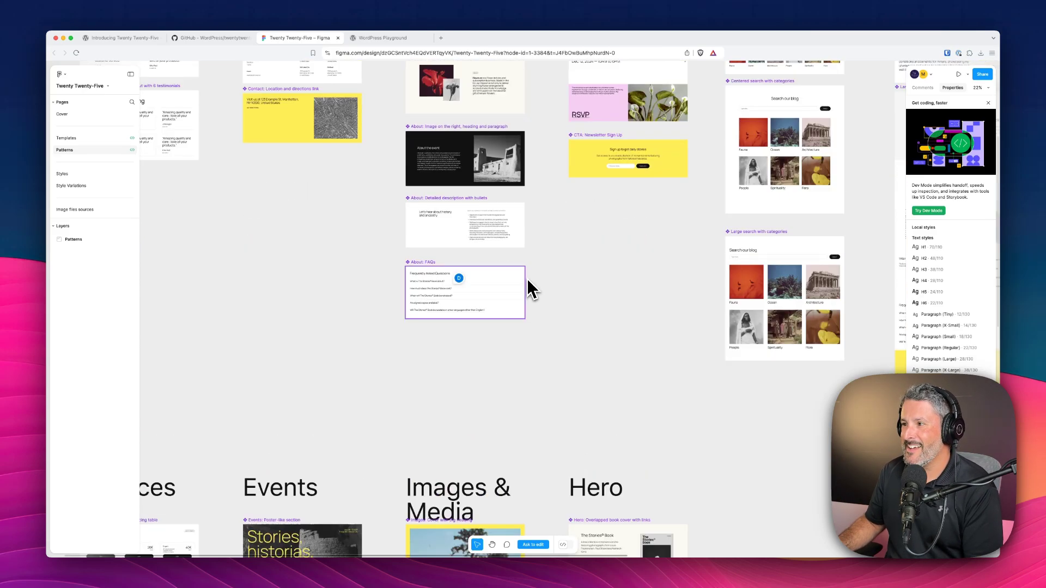
scroll(527, 279, "up", 4)
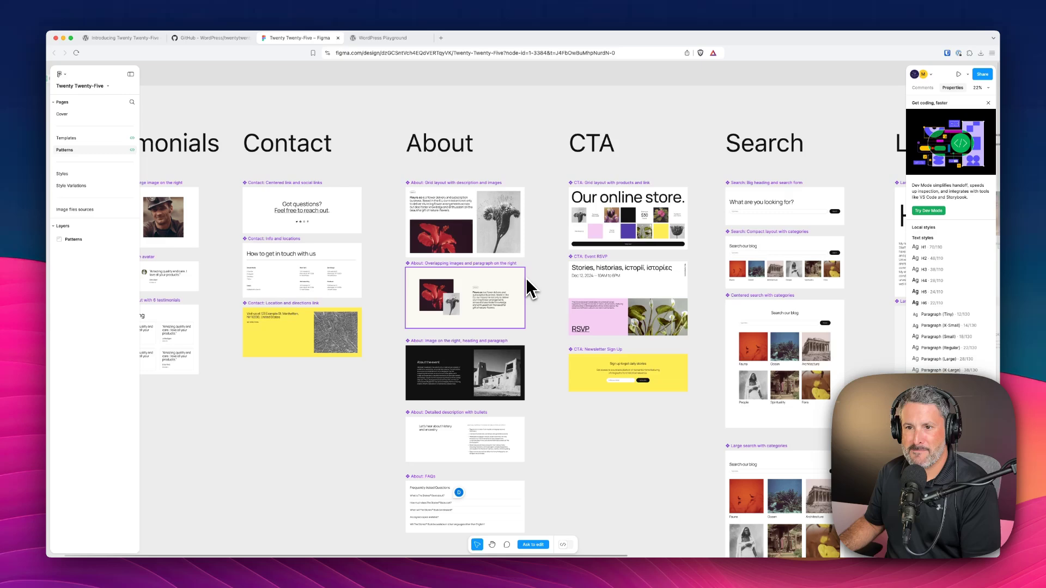
Switch to the Styles page and zoom into the Blocks style guide frame
left_click(87, 173)
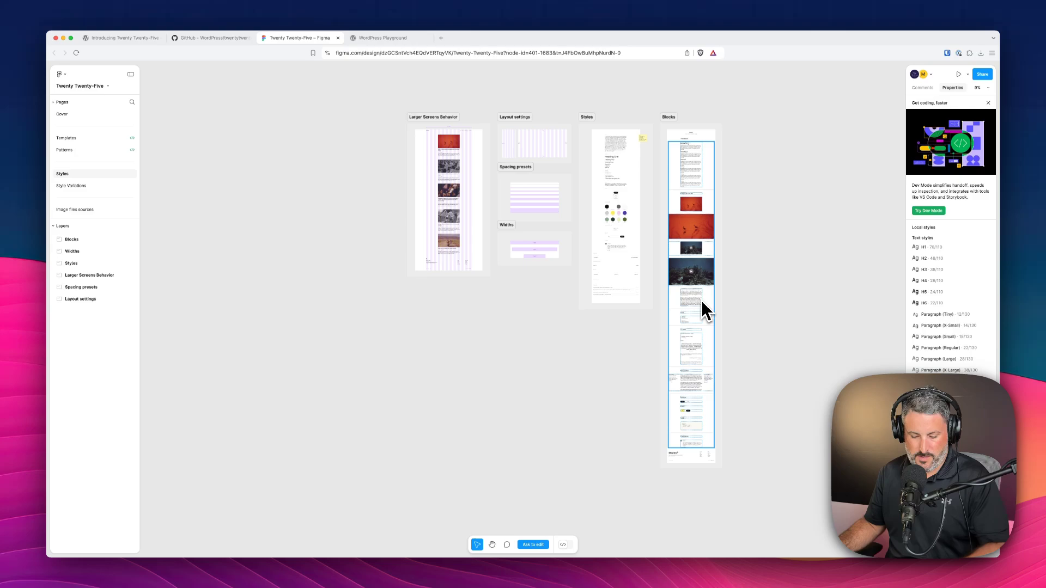
scroll(716, 298, "up", 10)
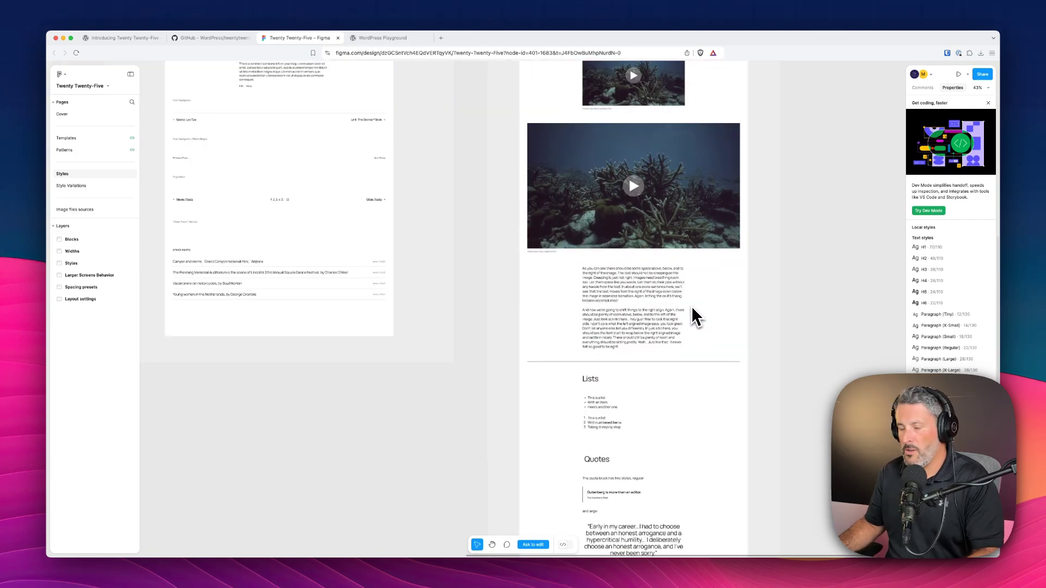
scroll(671, 302, "down", 10)
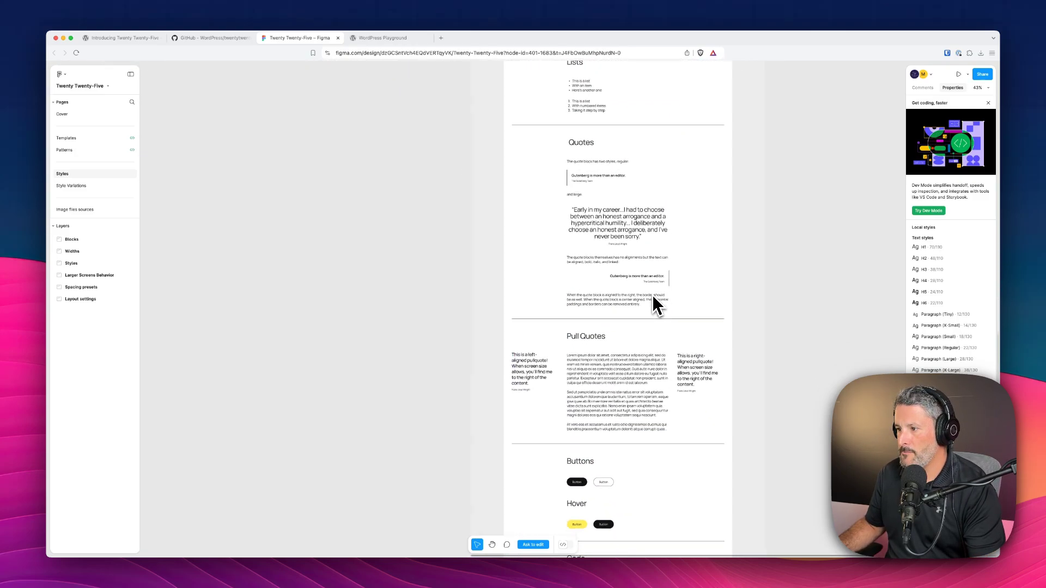
scroll(635, 329, "down", 2)
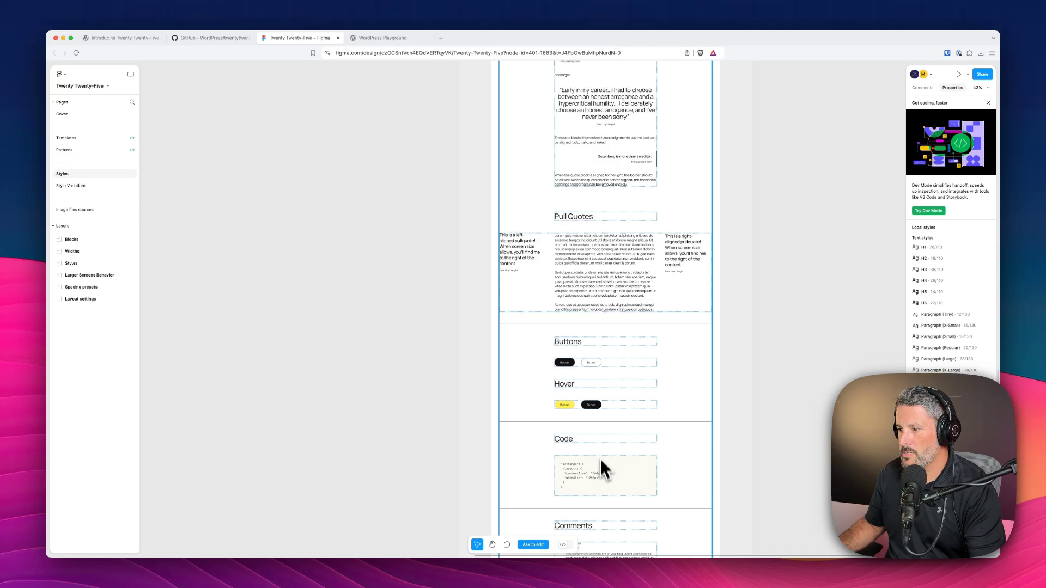
scroll(601, 463, "down", 3)
Scroll back through the Blocks frame and select the Widths layer
scroll(651, 327, "up", 5)
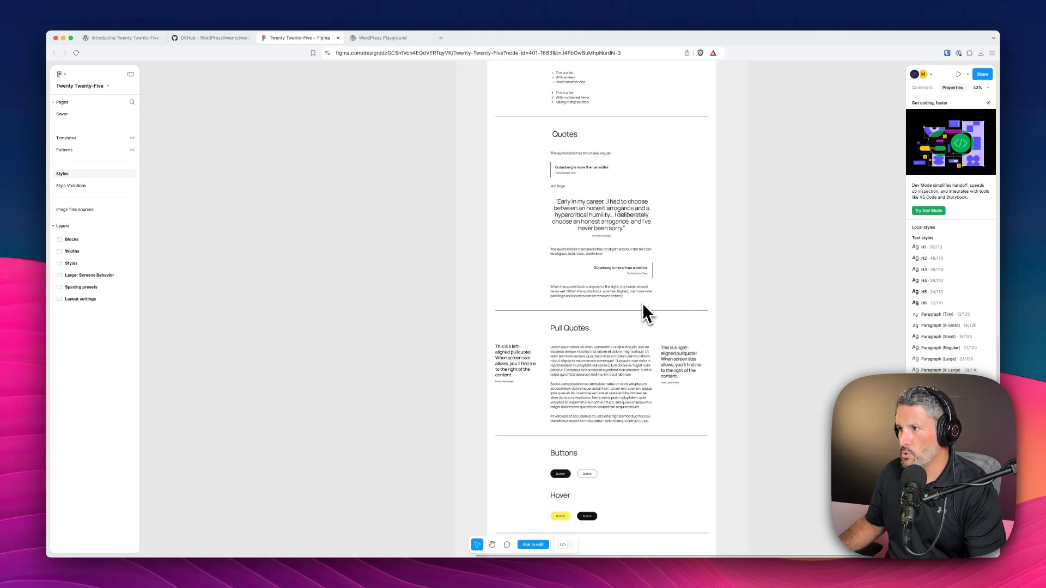
scroll(642, 303, "up", 10)
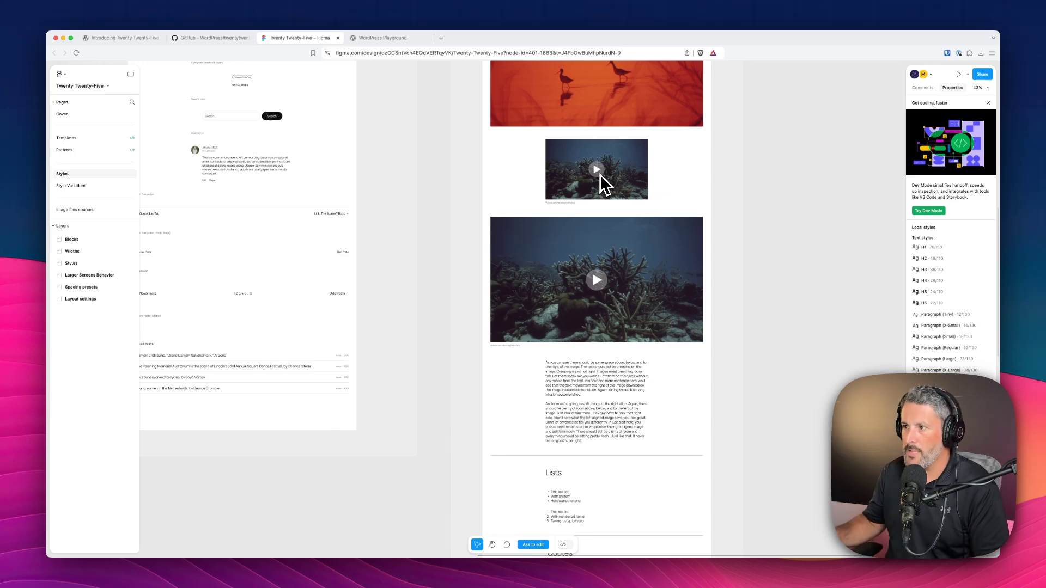
scroll(600, 174, "up", 8)
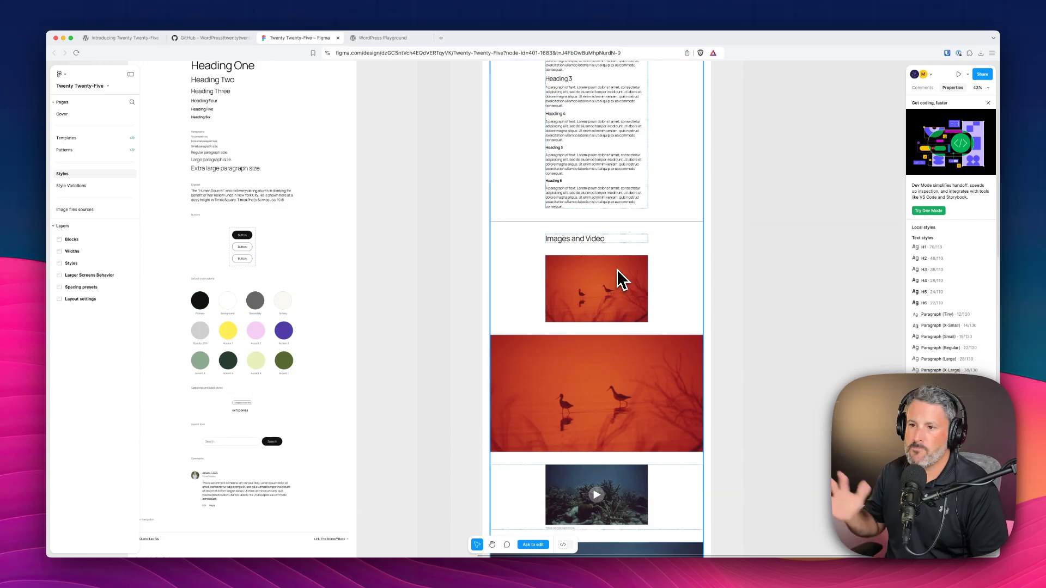
scroll(301, 256, "up", 4)
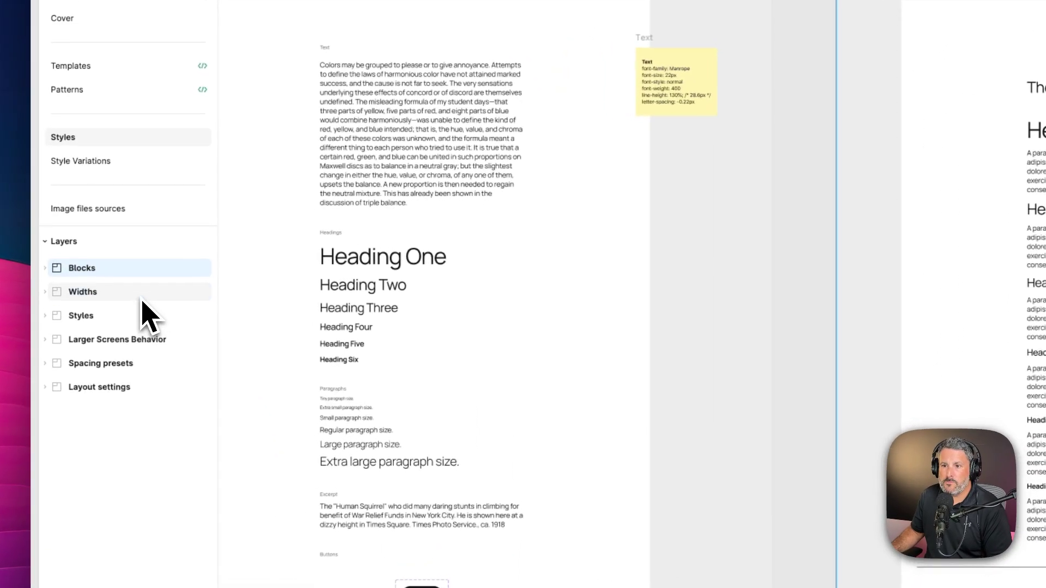
left_click(101, 254)
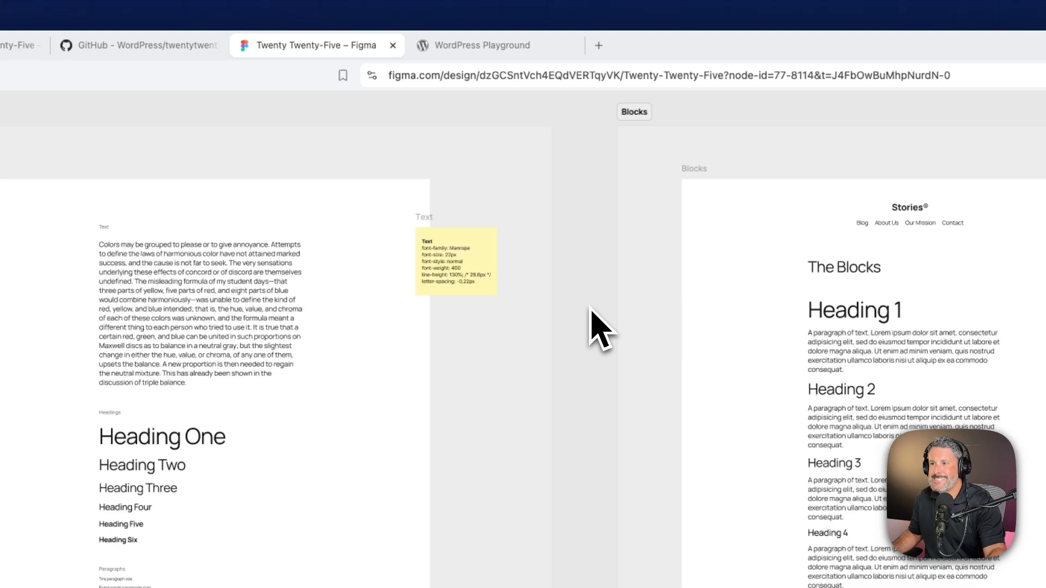
scroll(590, 306, "down", 5)
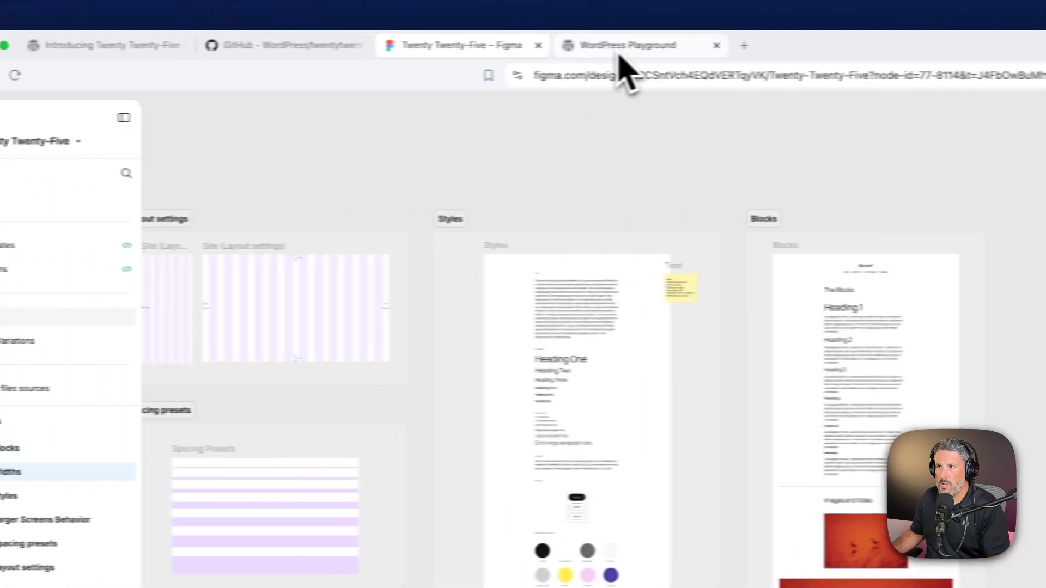
In Playground, activate Twenty Twenty-Five and visit the site to preview it
left_click(455, 52)
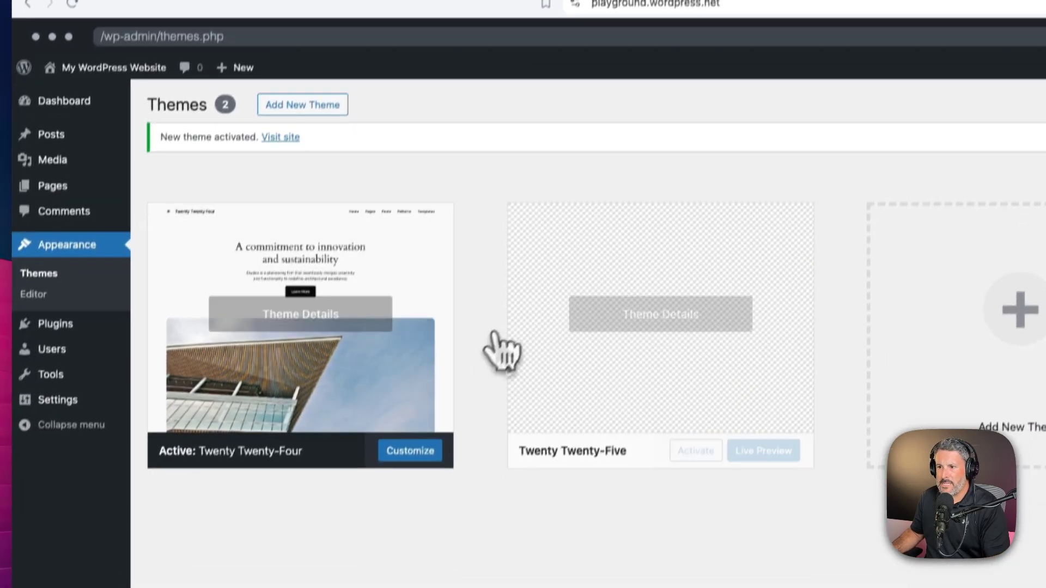
mouse_move(625, 434)
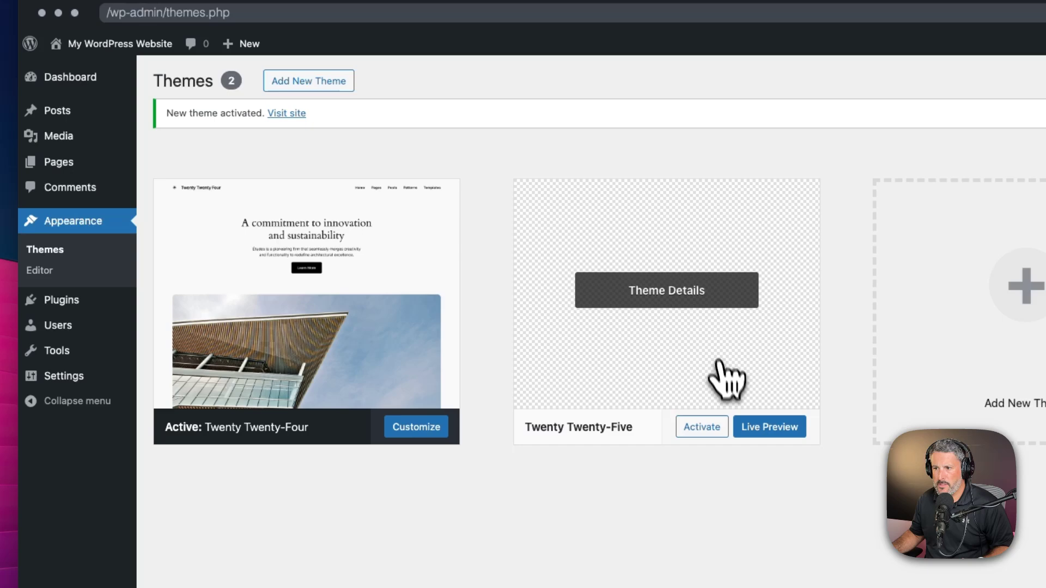
left_click(702, 426)
left_click(287, 113)
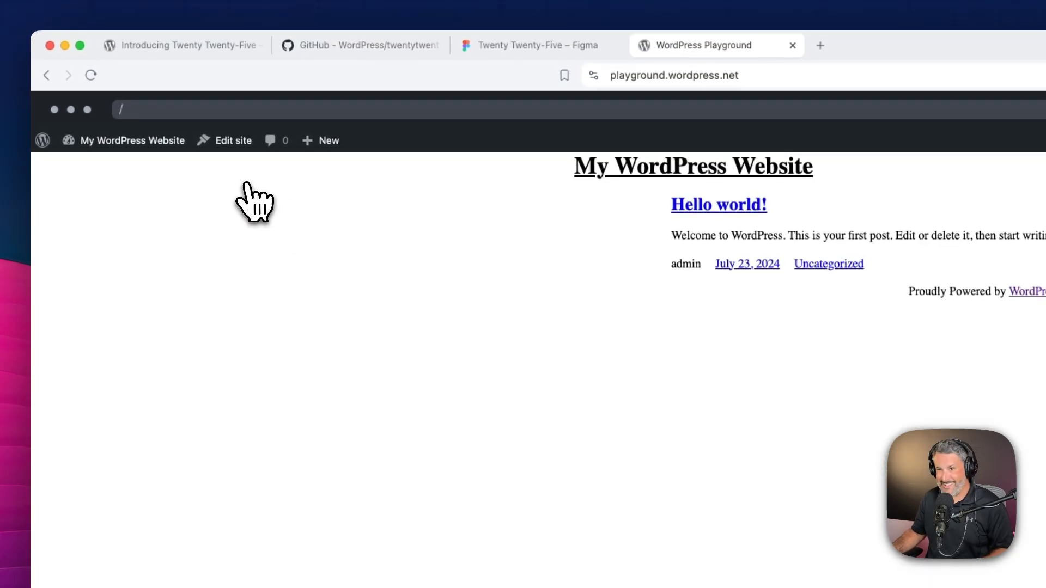
Return to Themes, reactivate Twenty Twenty-Four, and go to Appearance > Editor
right_click(48, 75)
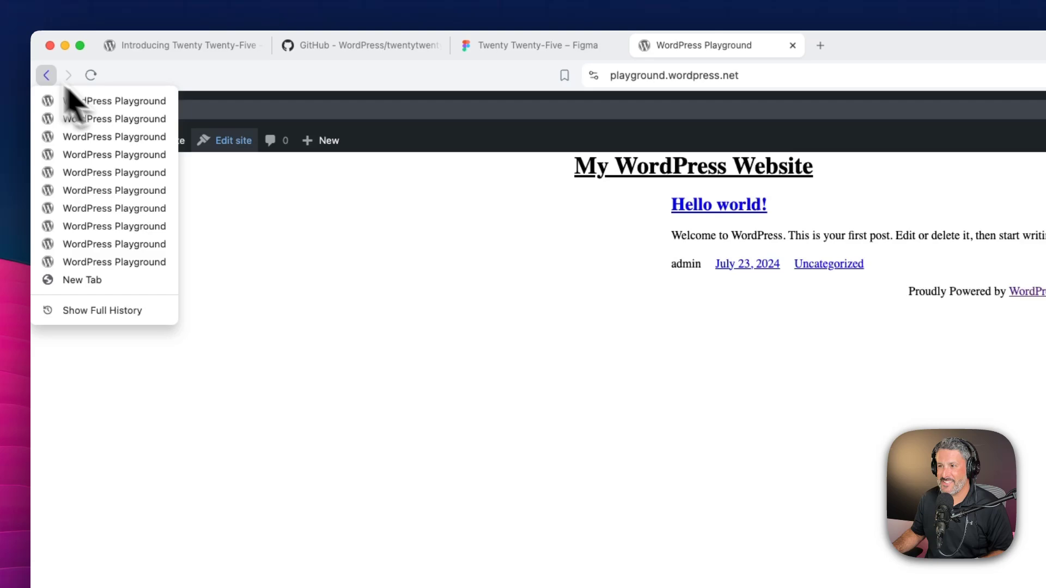
left_click(390, 237)
mouse_move(115, 143)
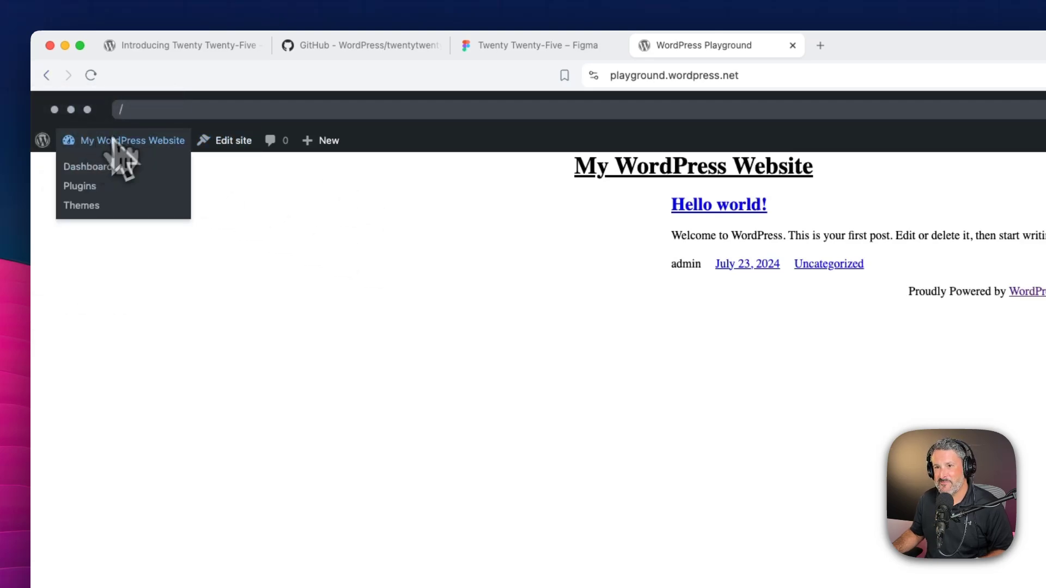
left_click(47, 75)
mouse_move(602, 327)
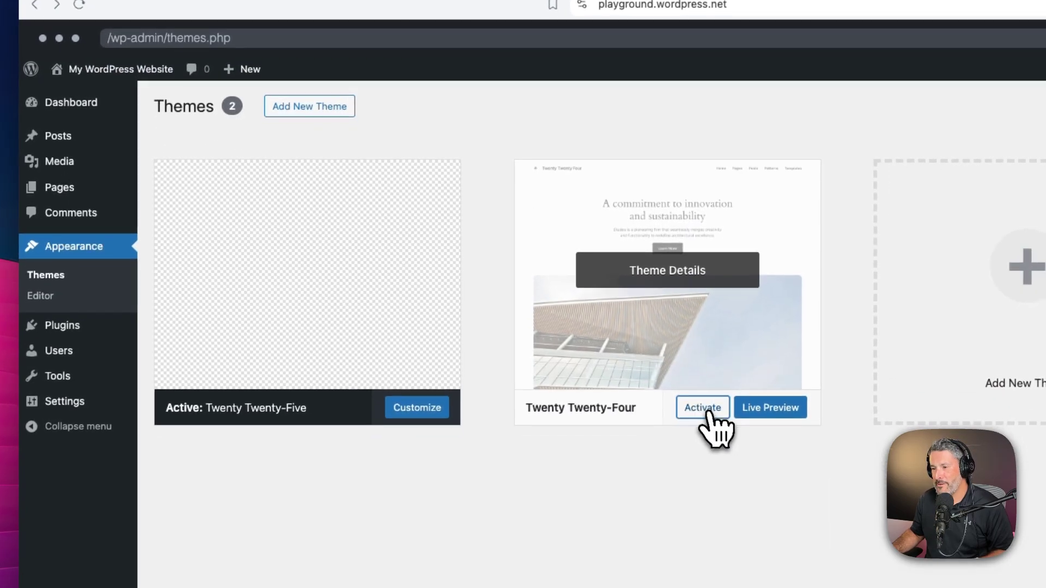
left_click(704, 408)
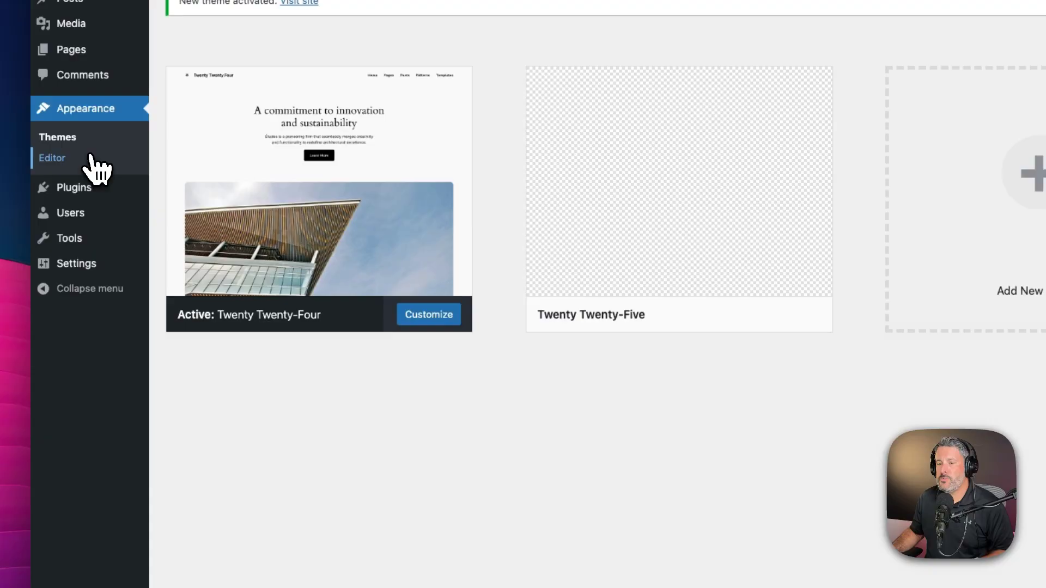
left_click(91, 157)
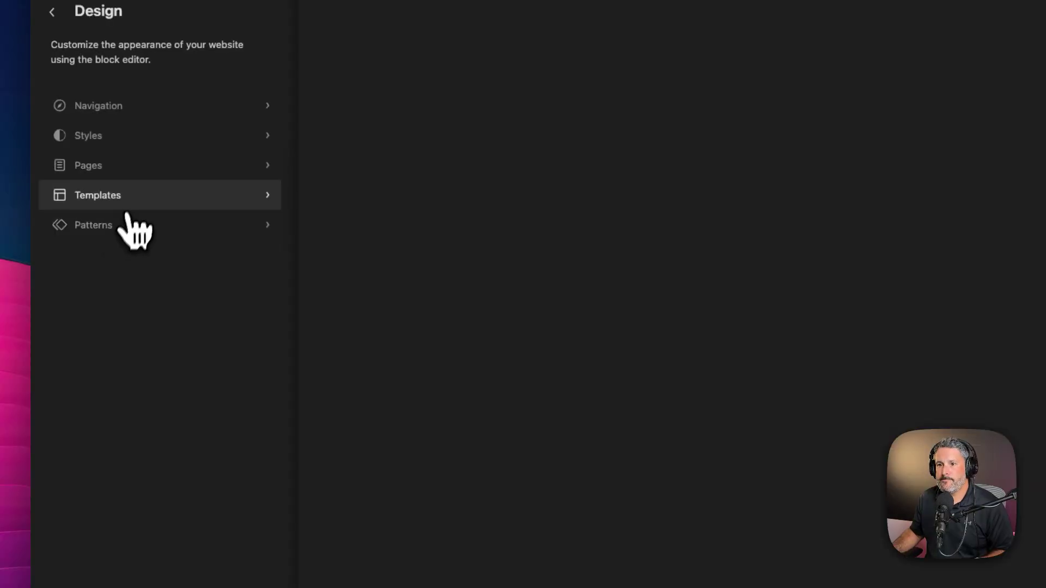
Open Patterns in the Site Editor and scroll through all 38, including Hero and Pricing
left_click(139, 222)
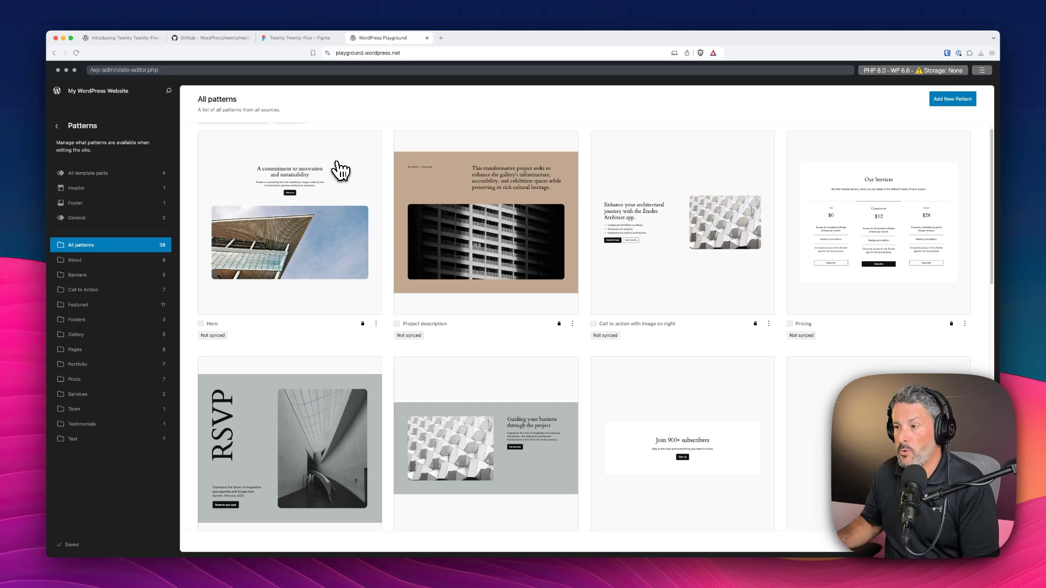
scroll(362, 324, "down", 8)
scroll(343, 321, "down", 6)
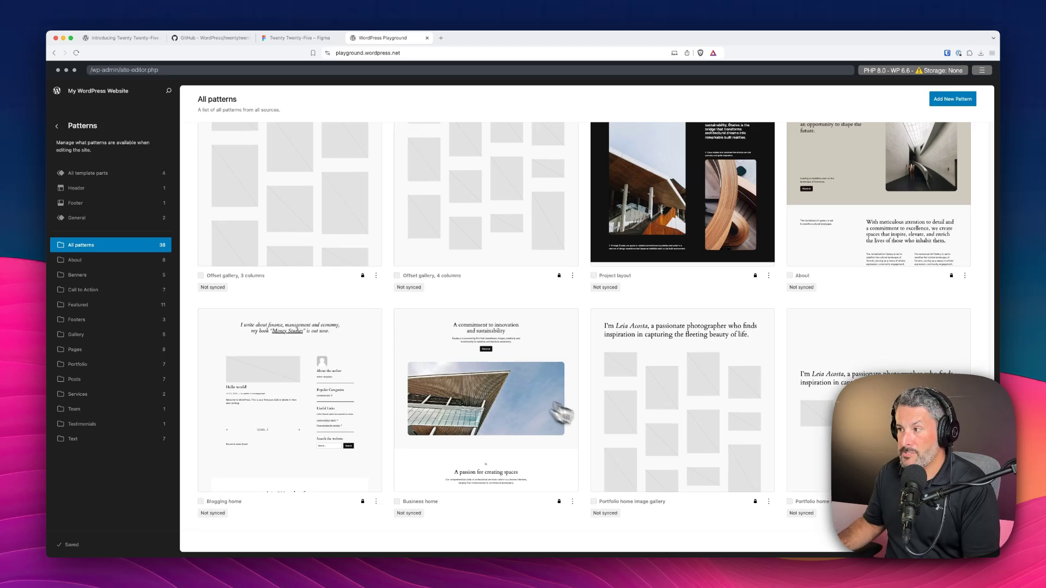
scroll(596, 427, "down", 10)
scroll(650, 430, "up", 4)
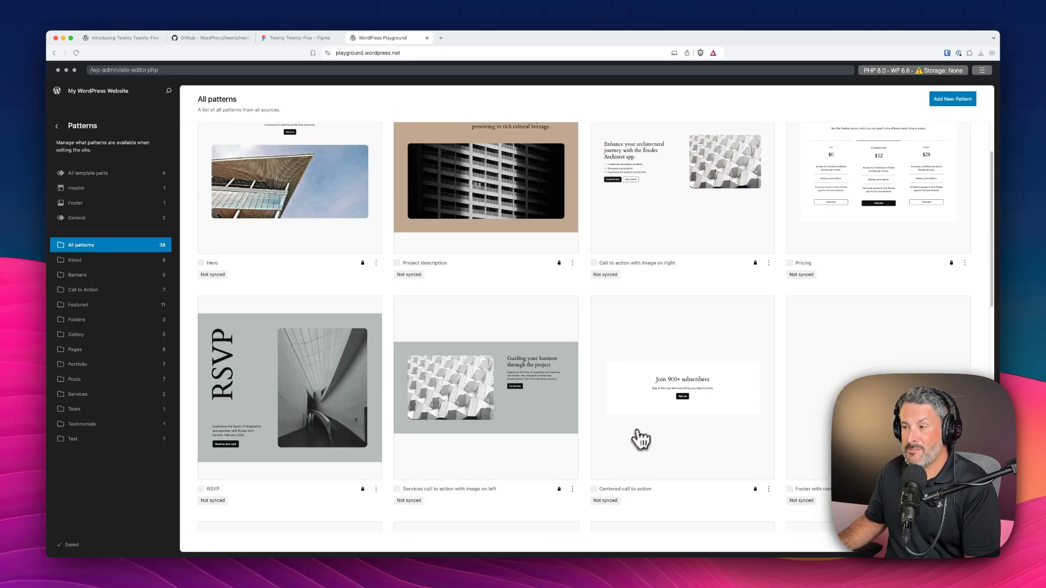
scroll(640, 439, "up", 2)
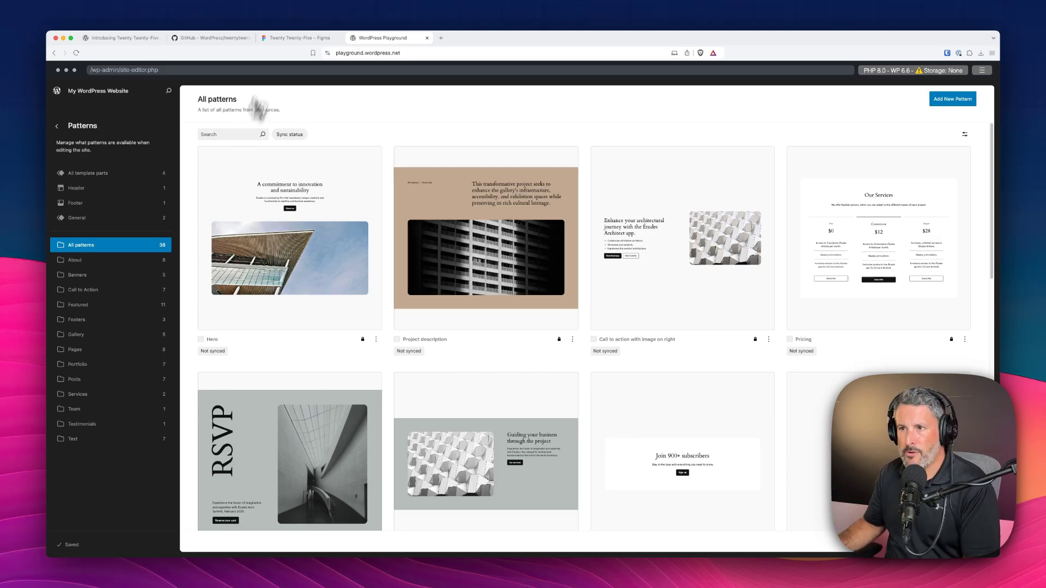
Read more of the Introducing Twenty Twenty-Five post, then return to the Playground patterns library
left_click(297, 37)
left_click(129, 40)
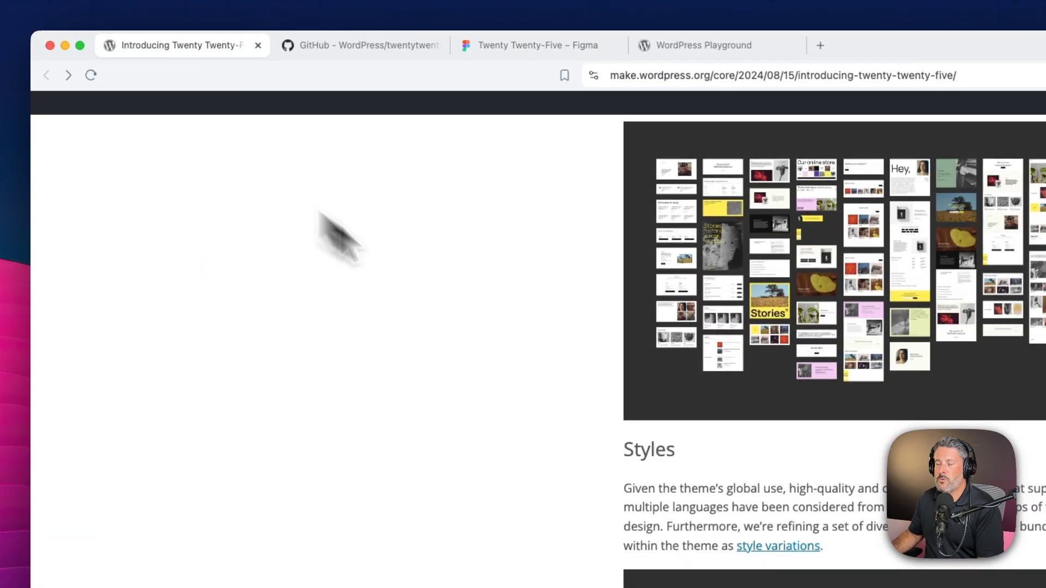
scroll(598, 355, "up", 10)
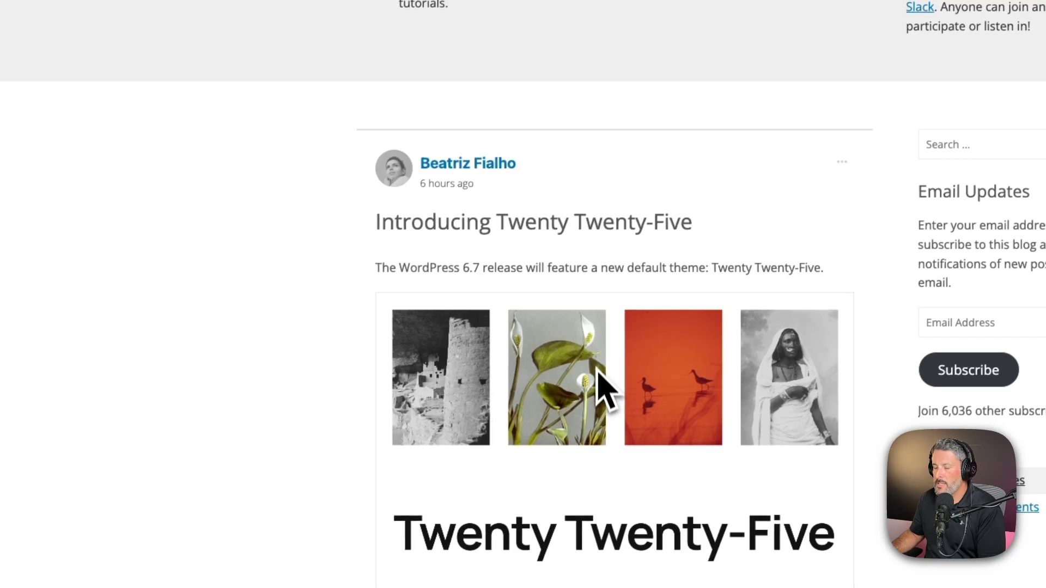
scroll(605, 390, "down", 5)
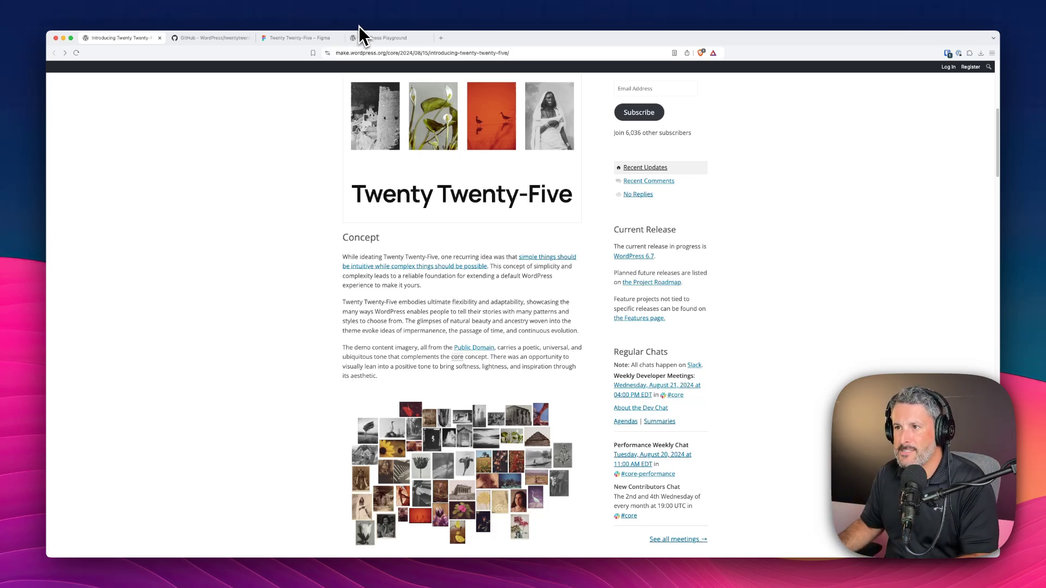
left_click(362, 41)
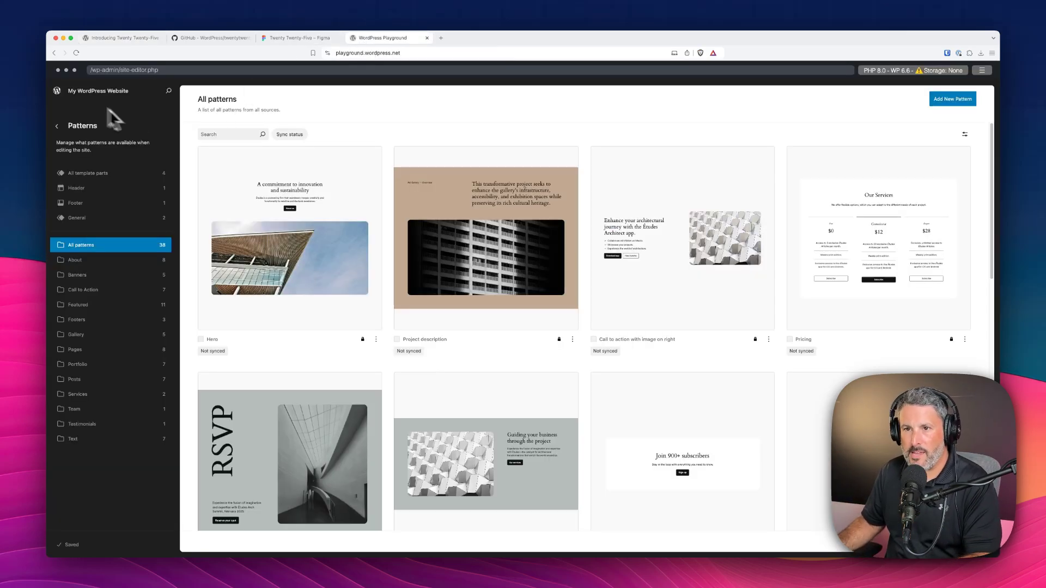
Go to the WordPress dashboard and open Plugins > Add New Plugin
left_click(903, 71)
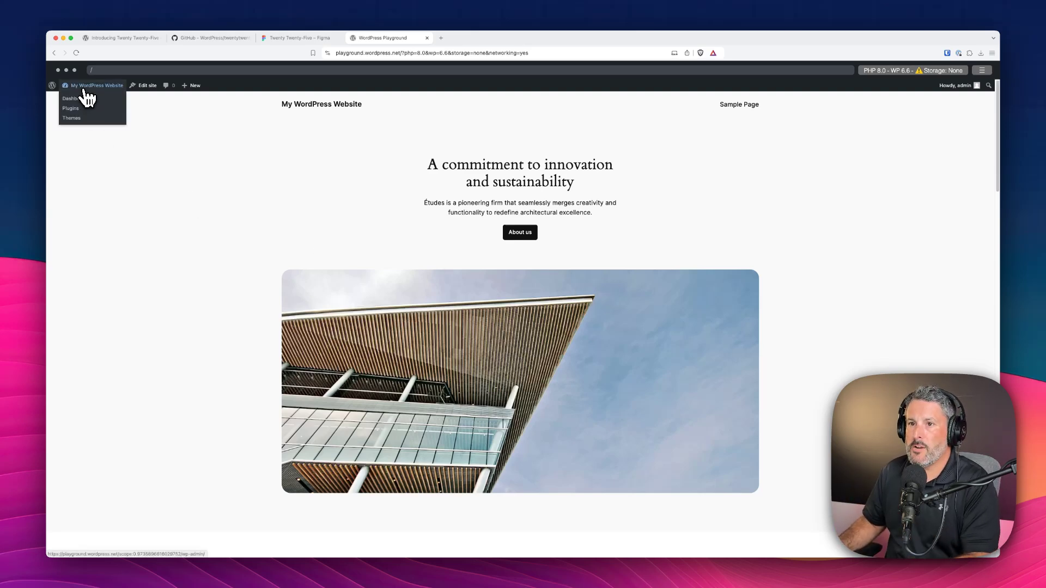
left_click(84, 97)
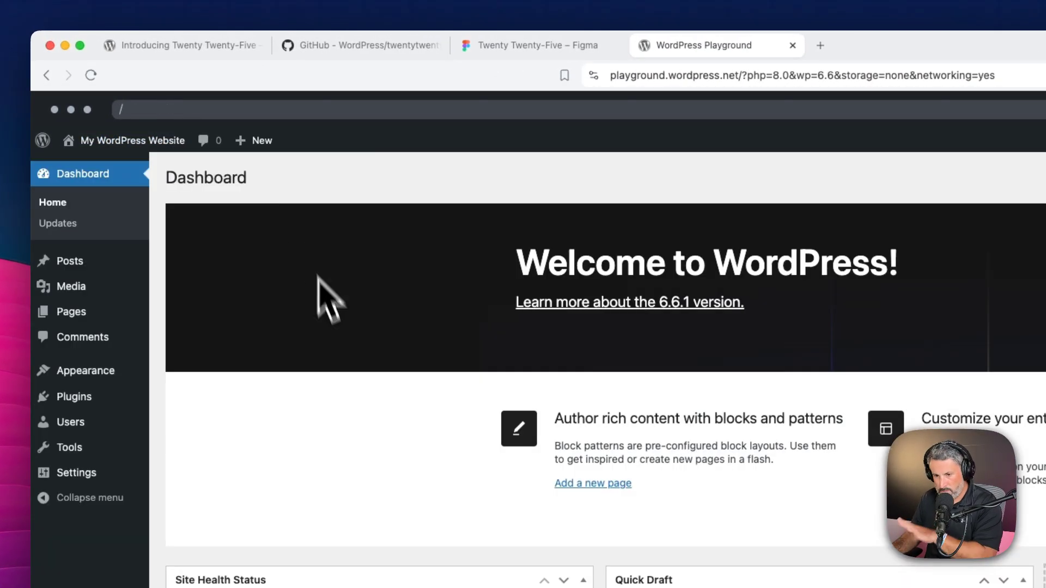
mouse_move(136, 400)
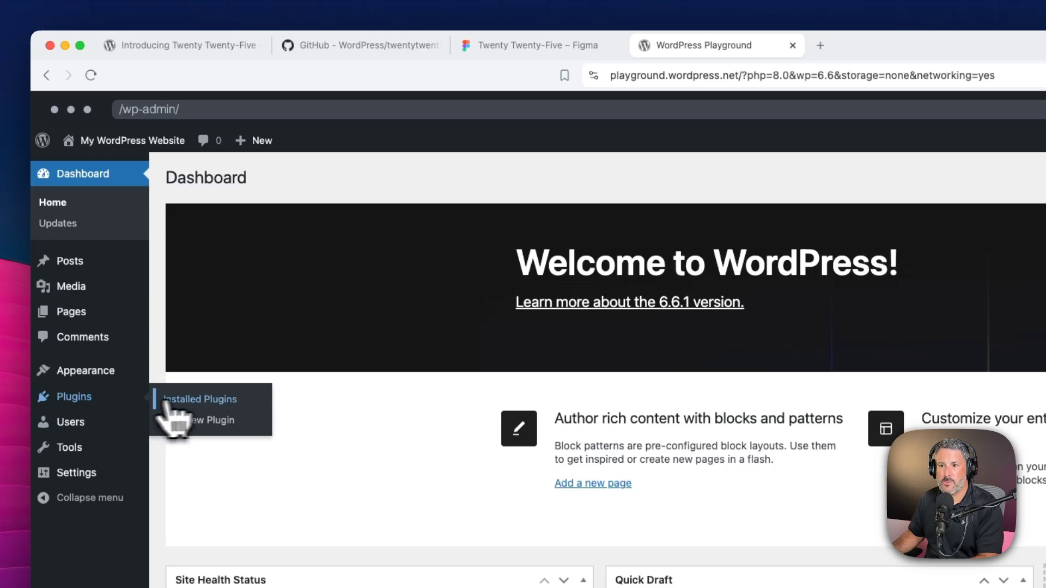
left_click(203, 401)
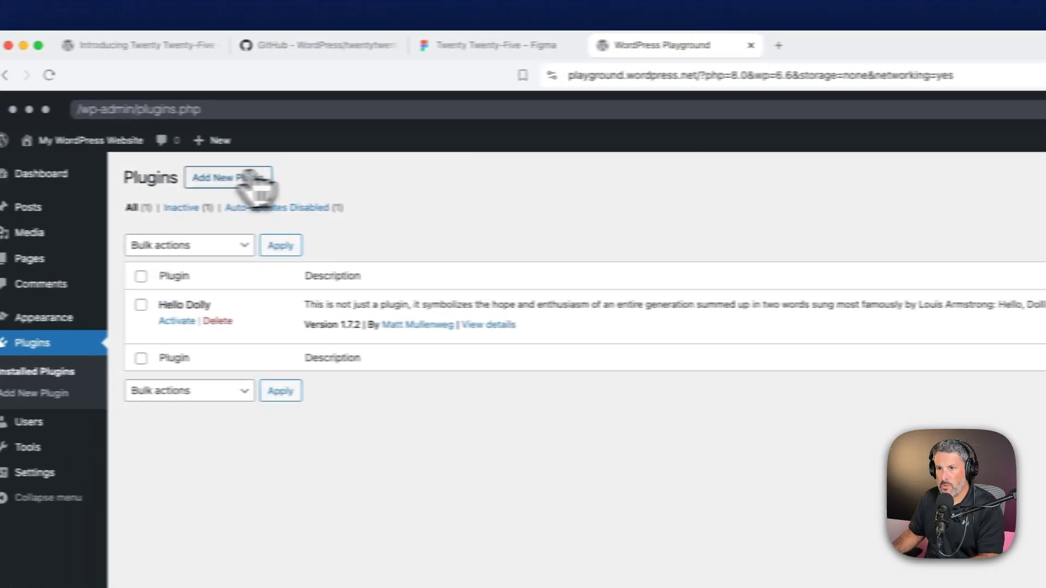
left_click(250, 179)
Search for 'gute', then install and activate the Gutenberg plugin, version 19.0.0
left_click(780, 221)
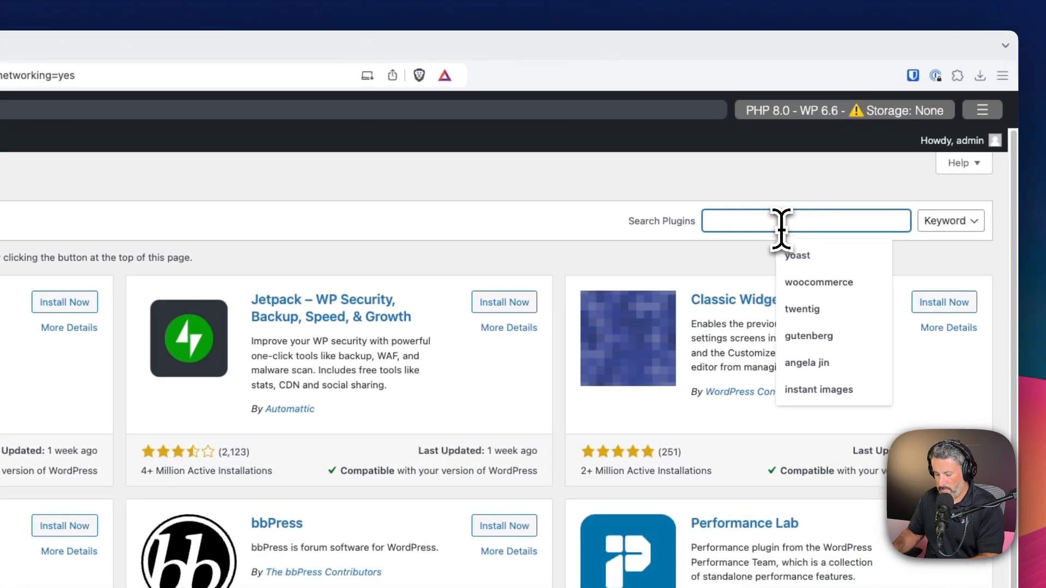
type("gutenberg")
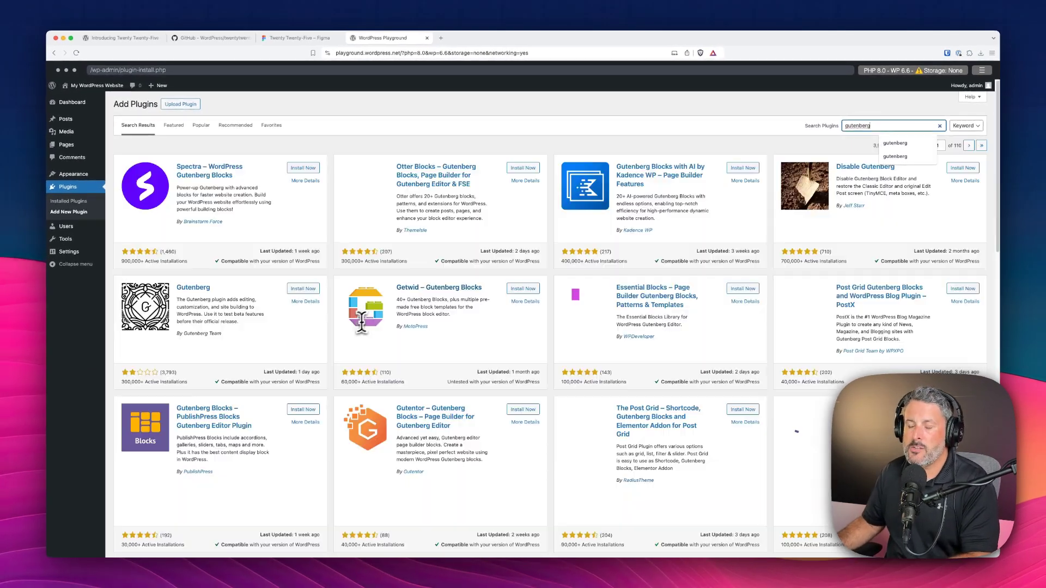
left_click(306, 290)
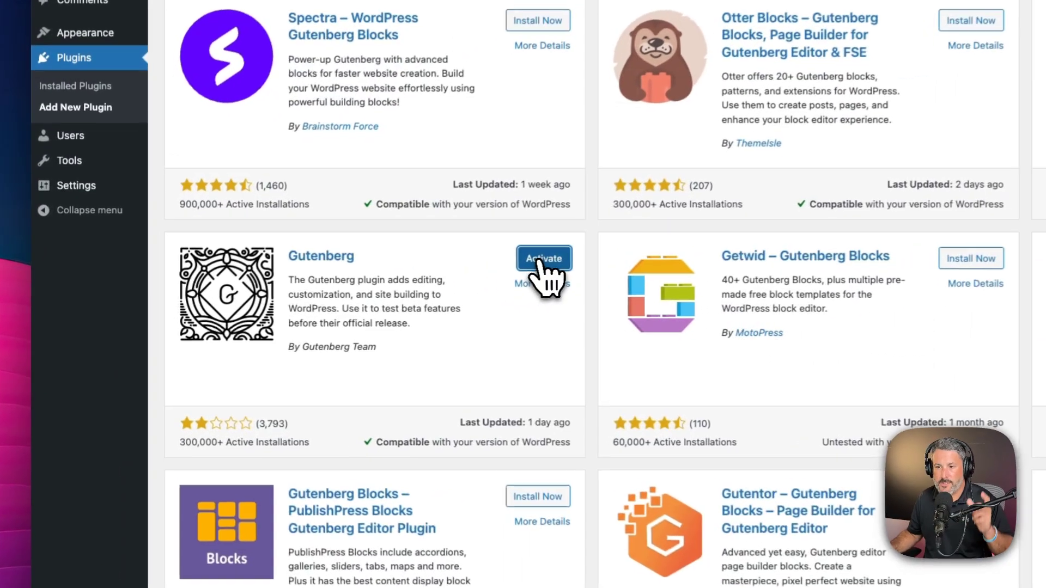
left_click(307, 289)
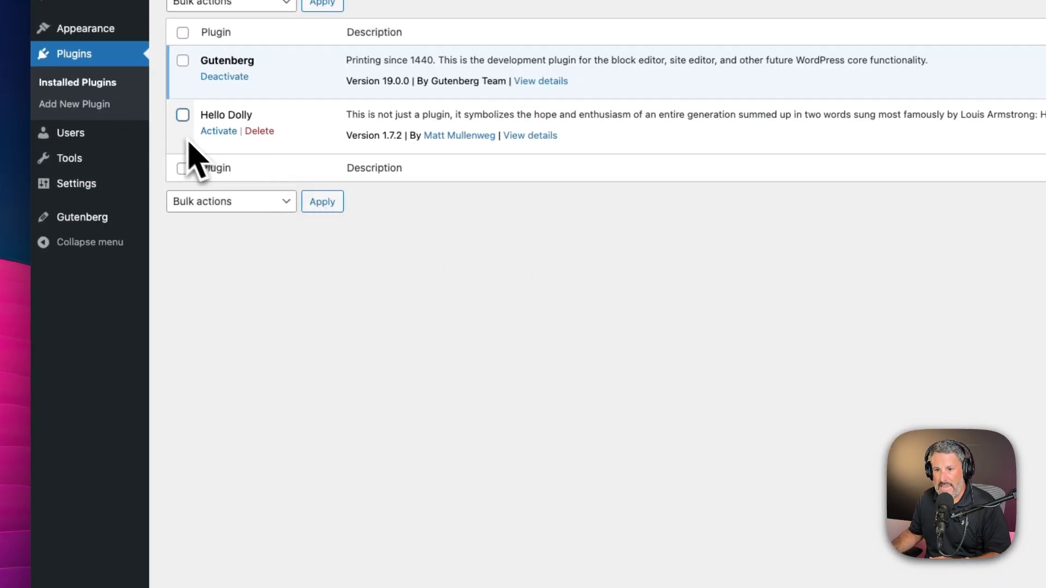
Enable Gutenberg's 'Redesigned posts dashboard' experiment, save the settings, and open the new Posts screen
mouse_move(128, 227)
left_click(247, 285)
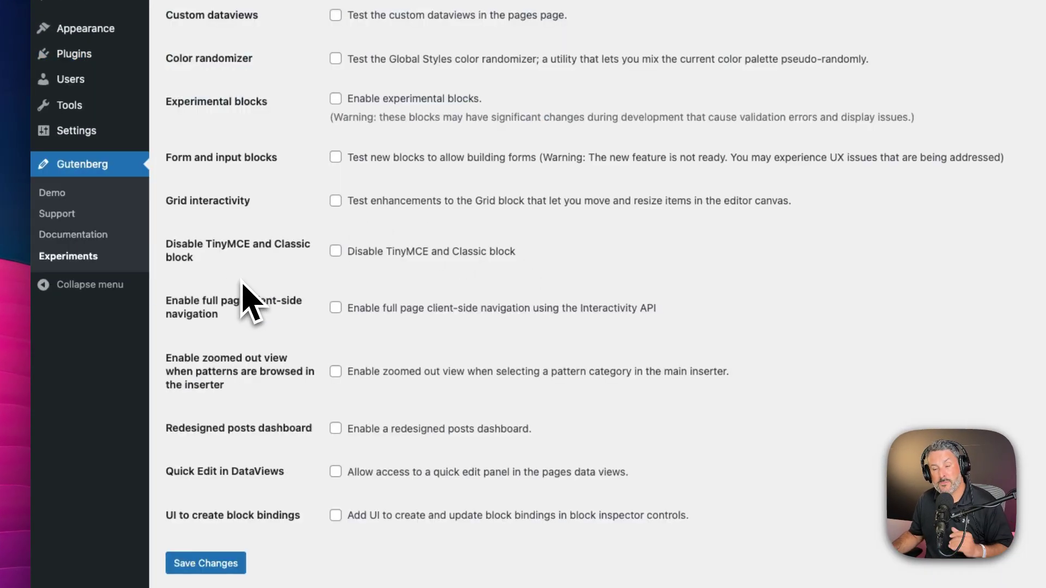
left_click(335, 428)
scroll(341, 447, "down", 2)
scroll(338, 452, "down", 3)
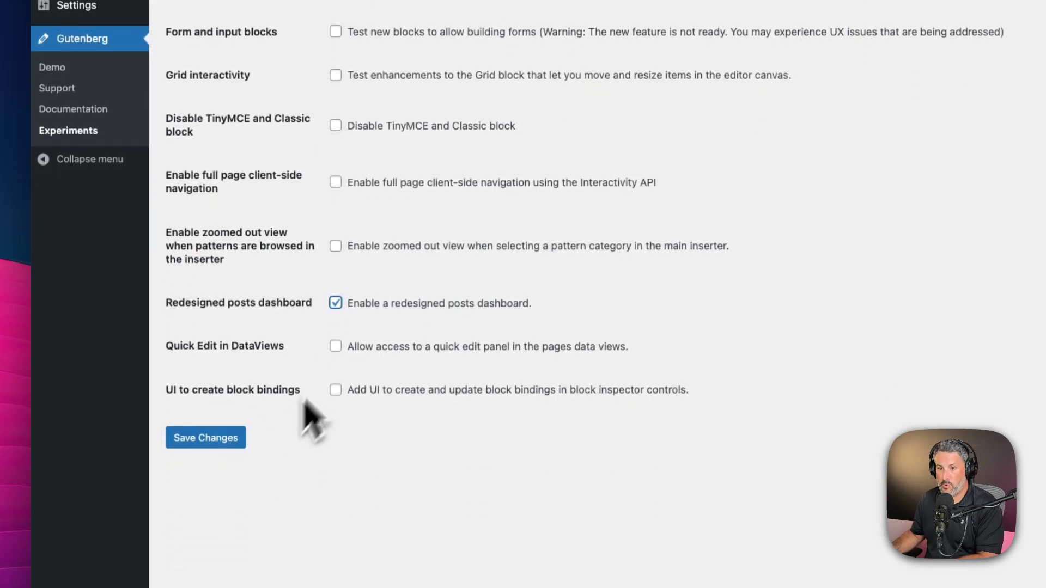
left_click(216, 440)
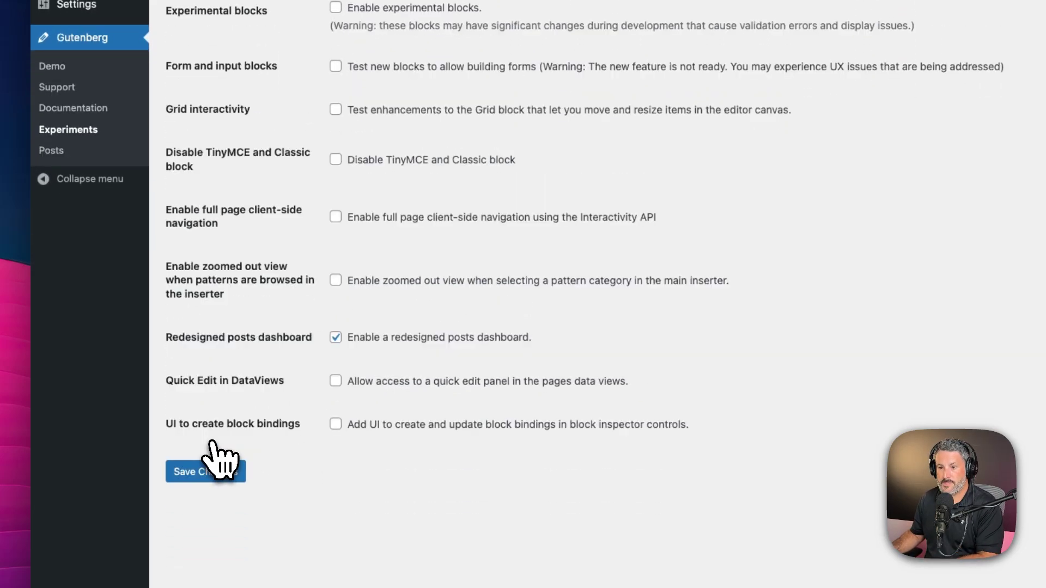
left_click(57, 153)
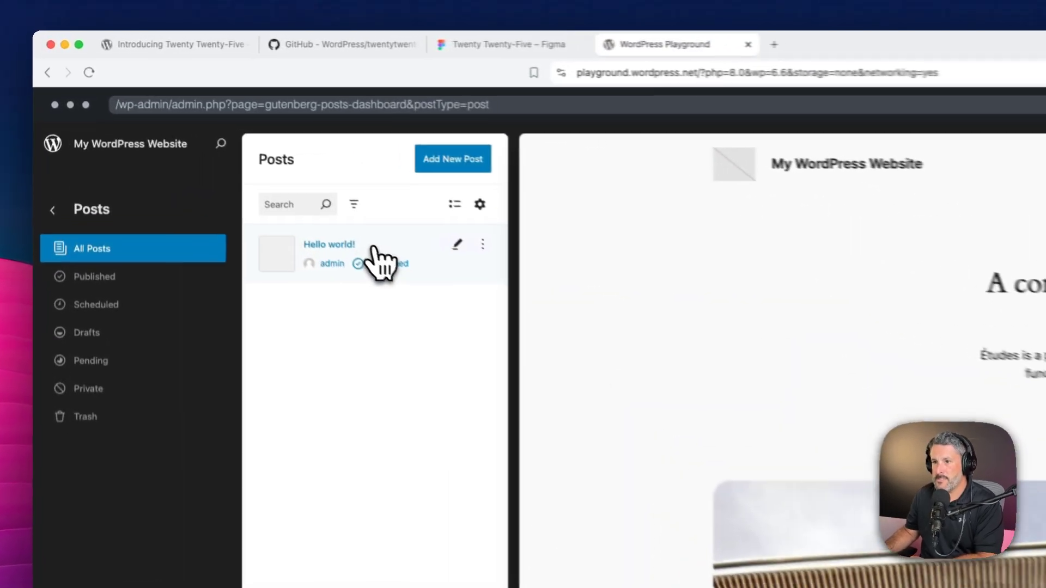
Preview the 'Hello world!' post and cycle through the Scheduled, Published and All posts views
left_click(373, 248)
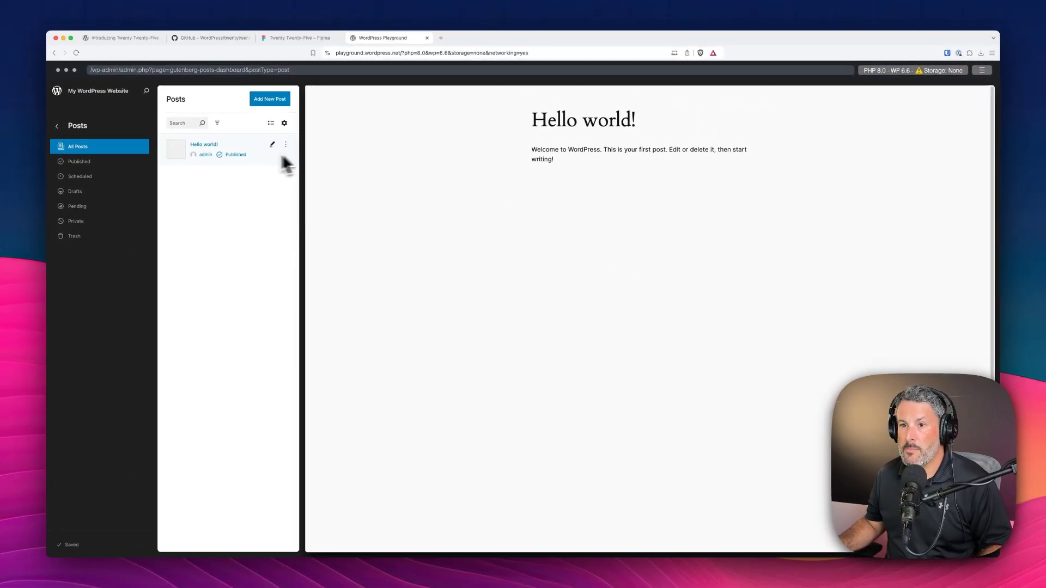
left_click(109, 175)
left_click(107, 162)
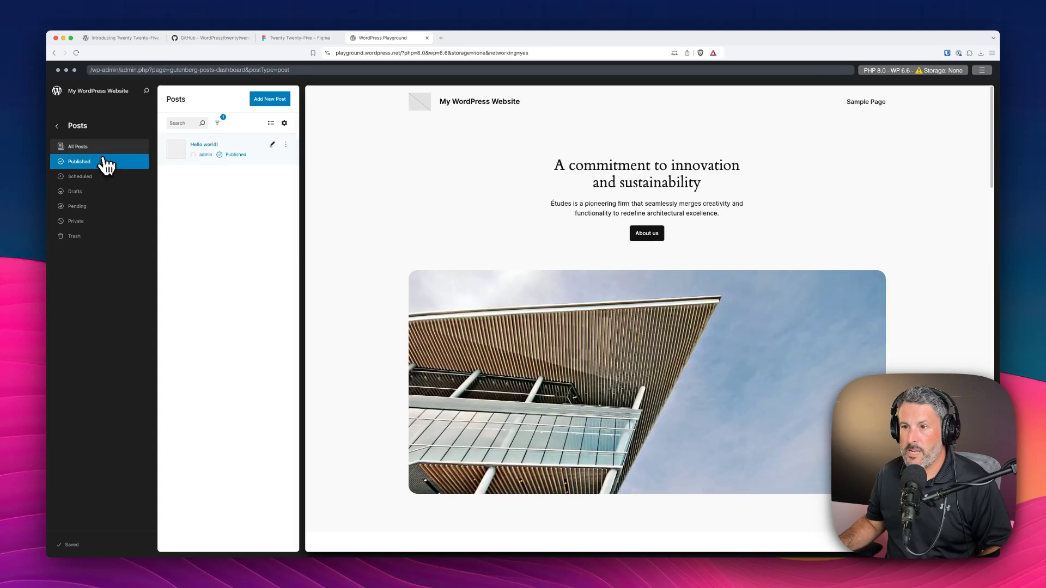
left_click(102, 148)
Open 'Hello world!' in the editor, view it full-window, then return to the Posts dashboard
left_click(224, 148)
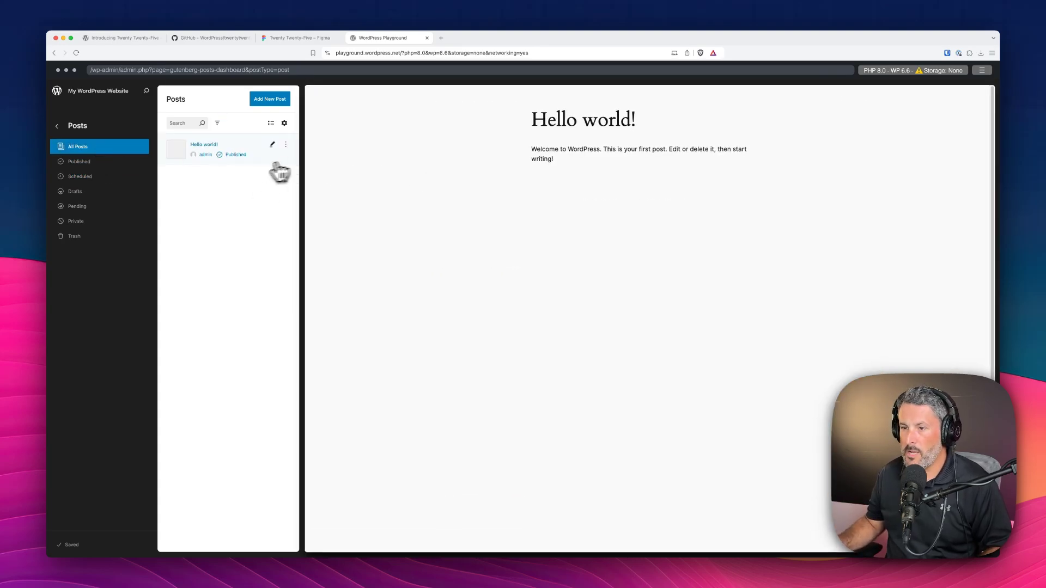
left_click(612, 183)
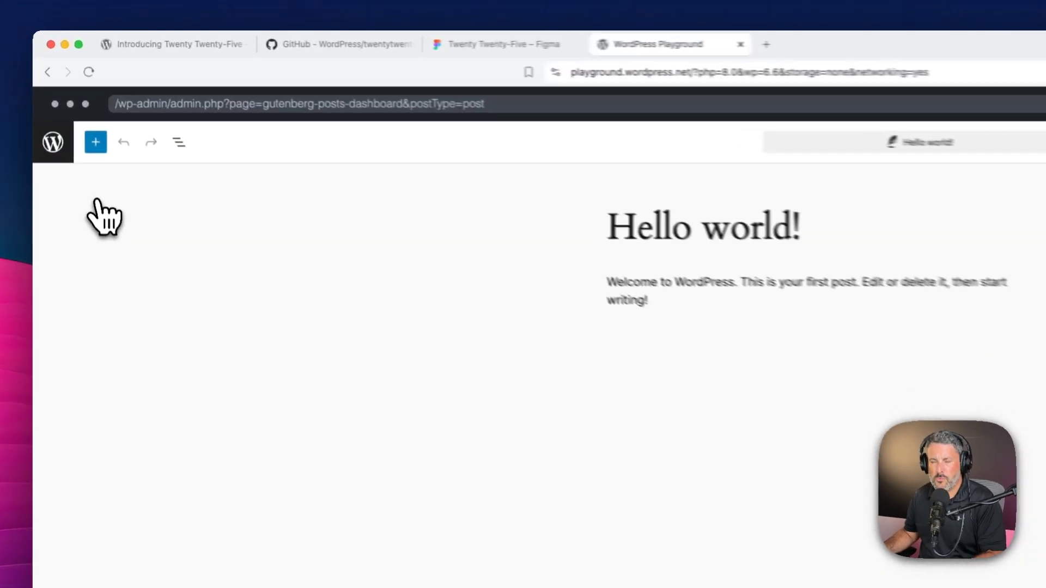
left_click(53, 153)
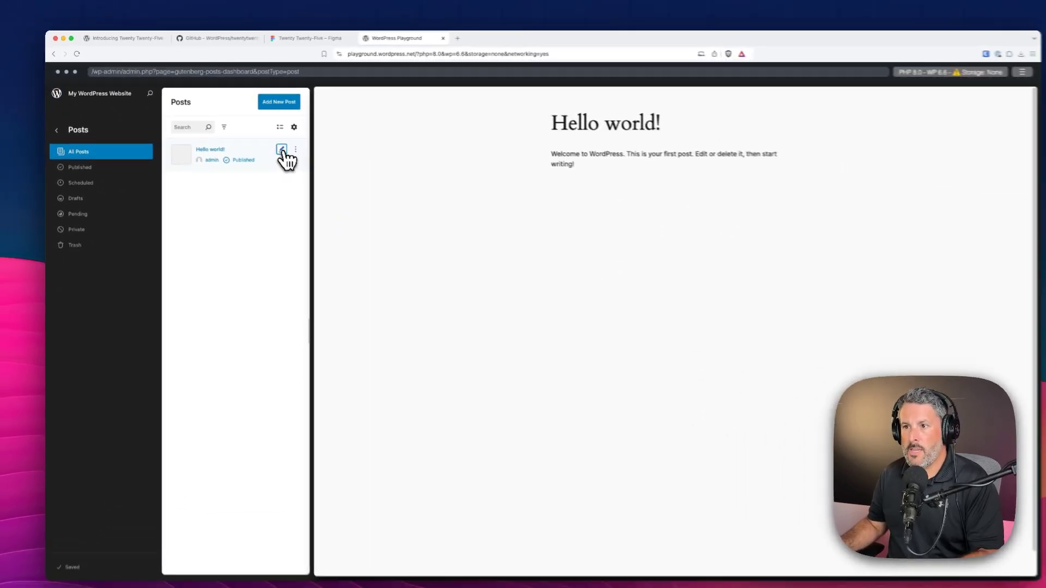
left_click(367, 195)
left_click(60, 95)
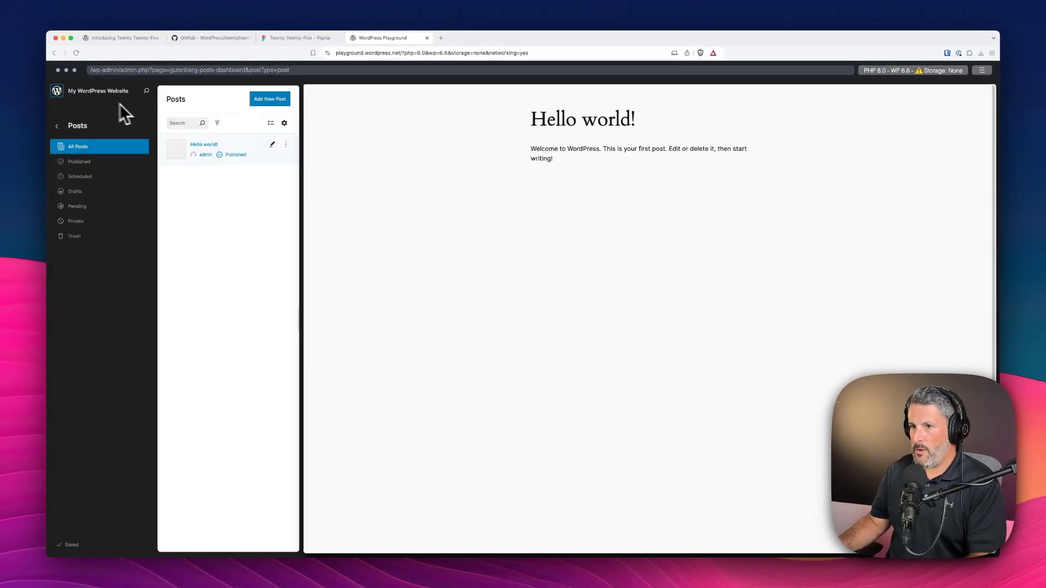
Switch the posts listing layout to Grid
left_click(217, 123)
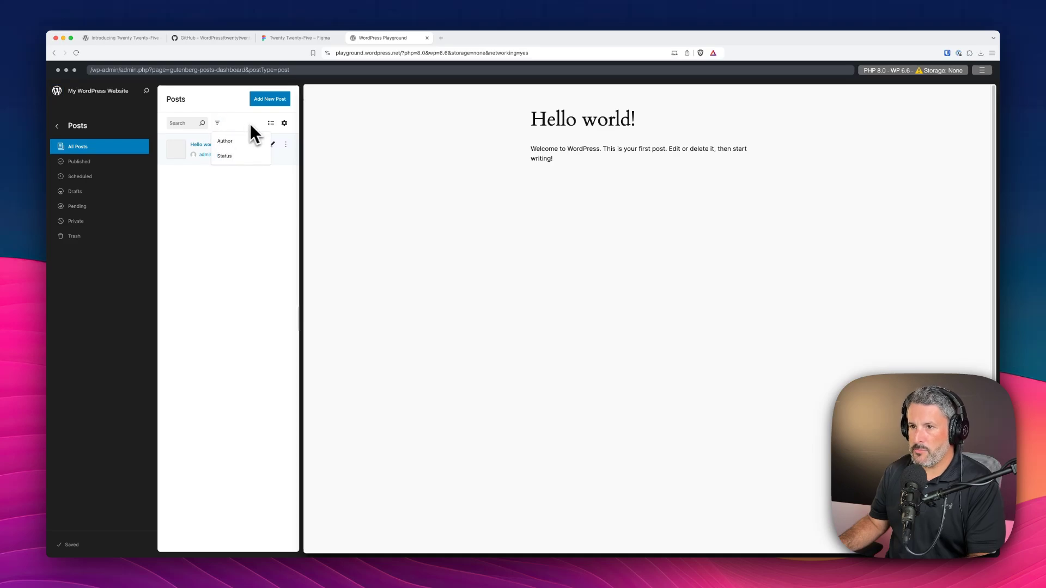
left_click(271, 122)
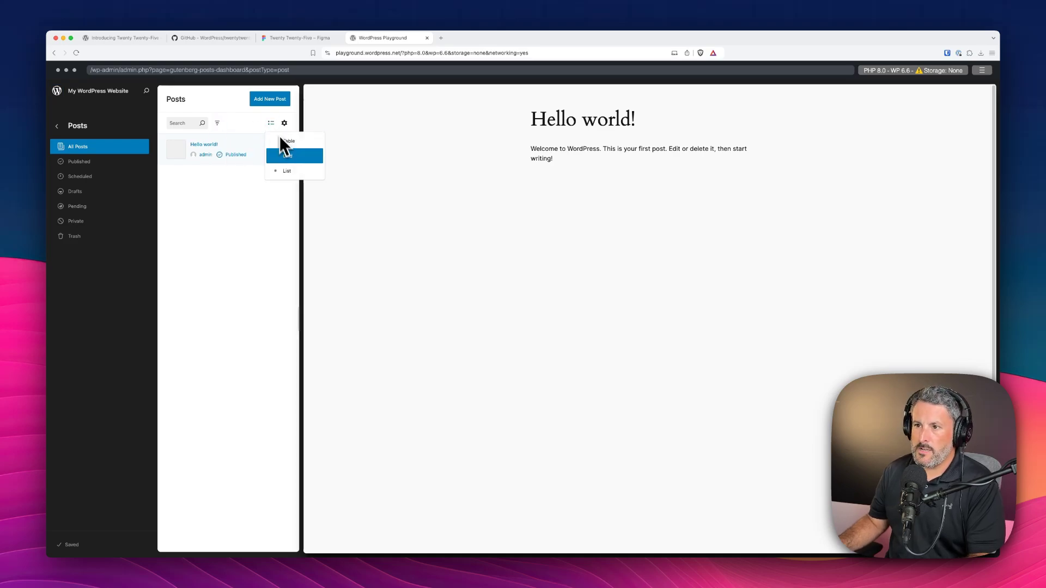
left_click(289, 155)
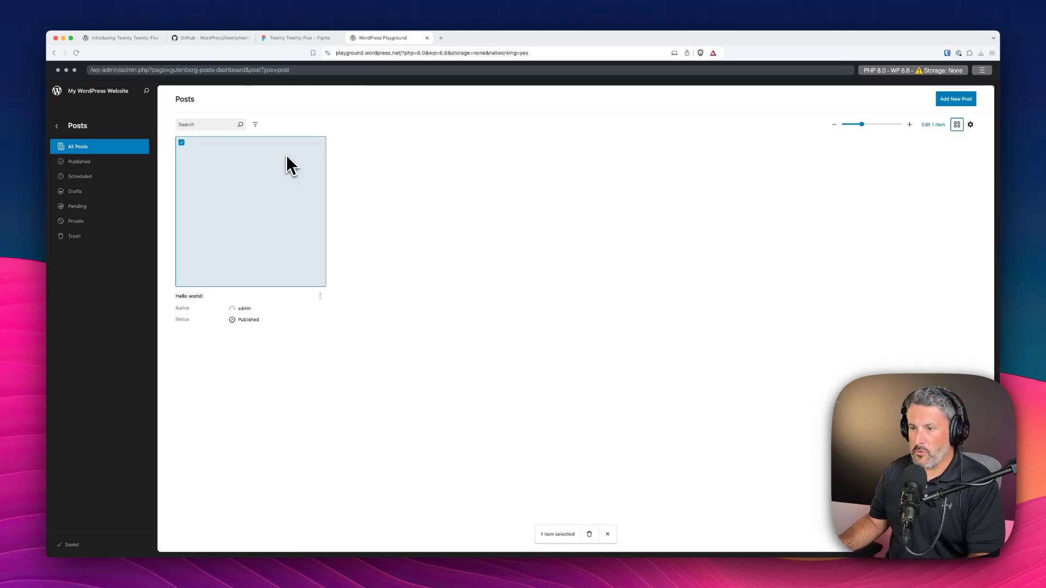
Shrink the post cards in the grid using the size slider
left_click(858, 126)
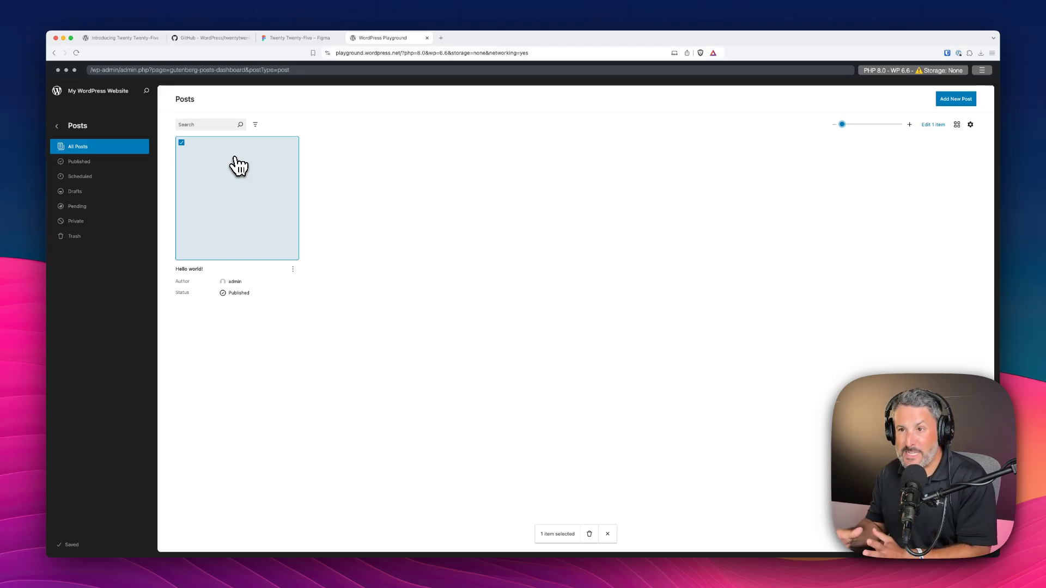
Switch to the GitHub WordPress/twentytwentyfive repository tab
left_click(197, 39)
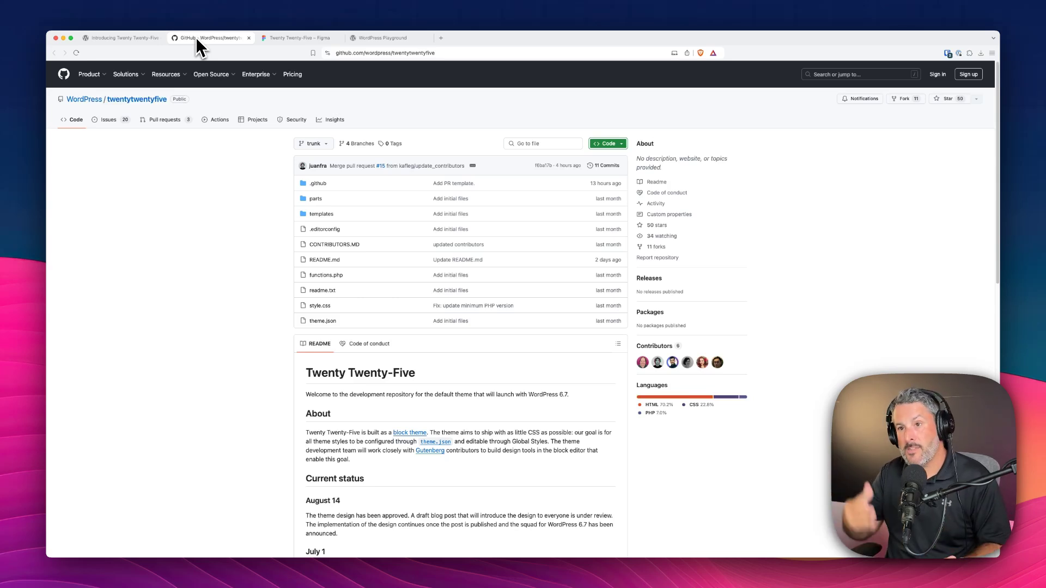
Switch to the 'Twenty Twenty-Five – Figma' tab showing the Styles page
left_click(277, 39)
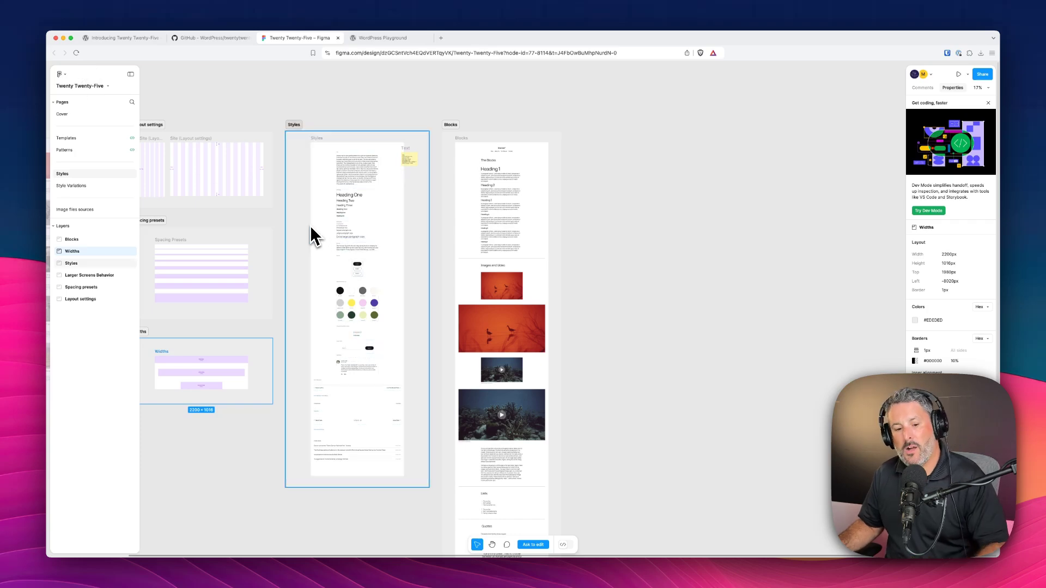
Browse the Patterns page of the design, then return to the 'Introducing Twenty Twenty-Five' post
scroll(279, 252, "down", 5)
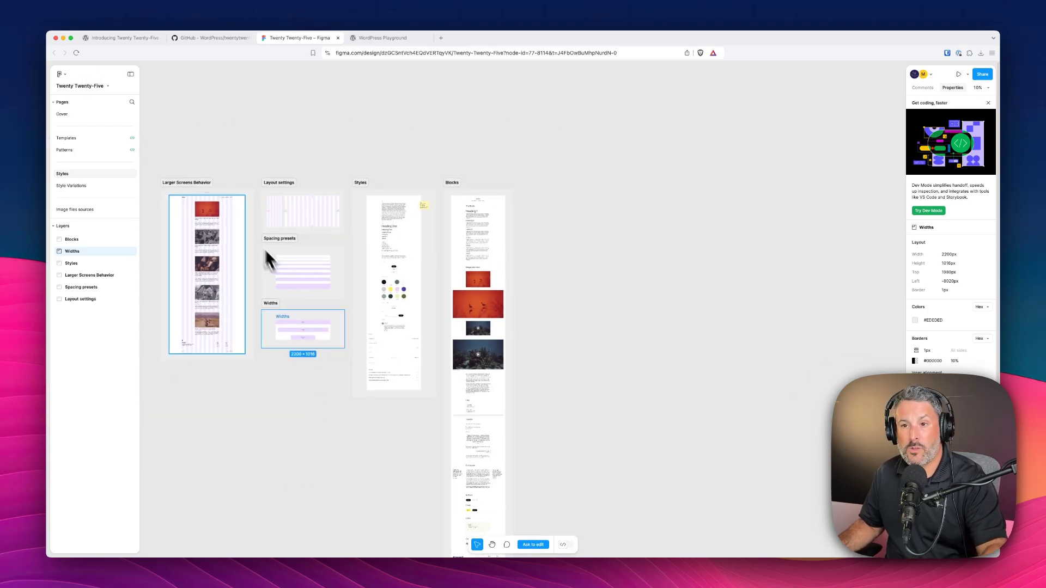
left_click(99, 149)
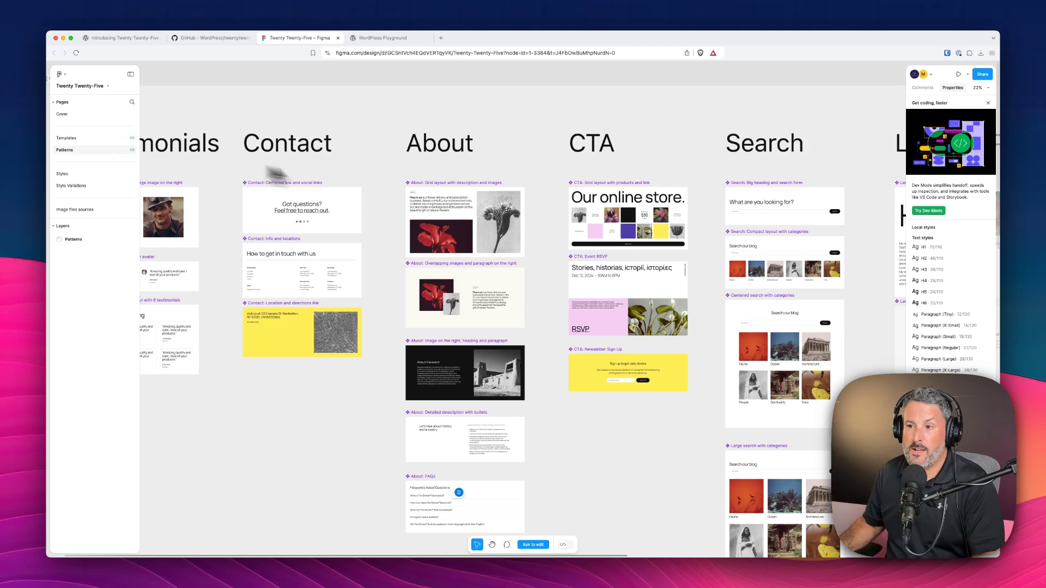
scroll(397, 188, "left", 5)
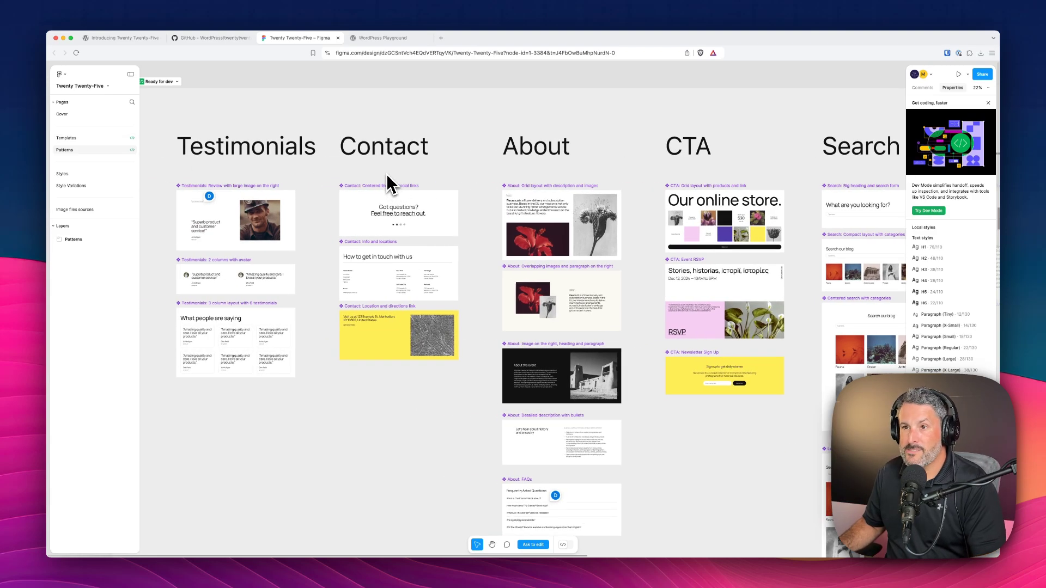
left_click(117, 39)
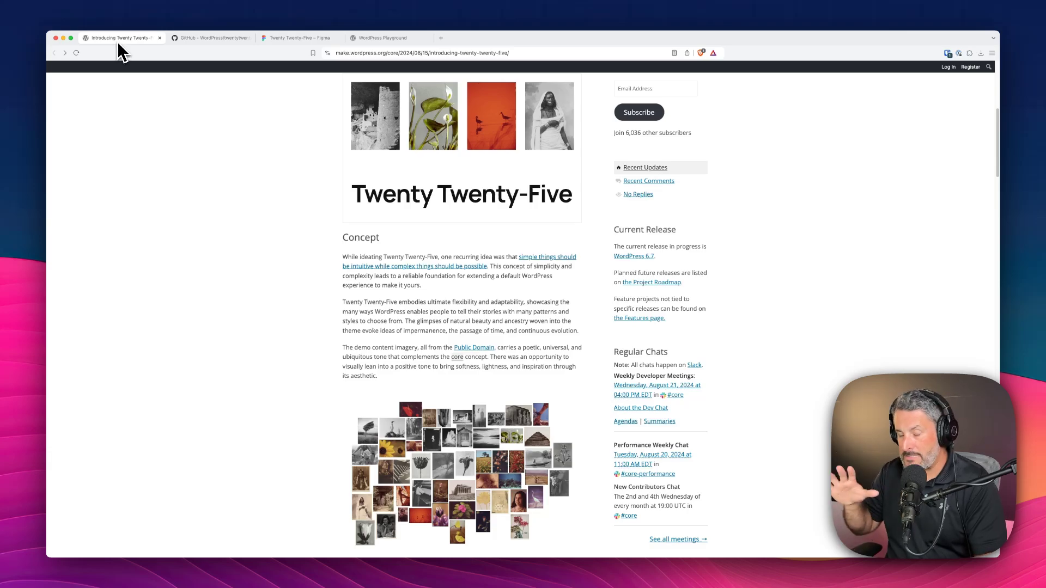
scroll(643, 378, "down", 15)
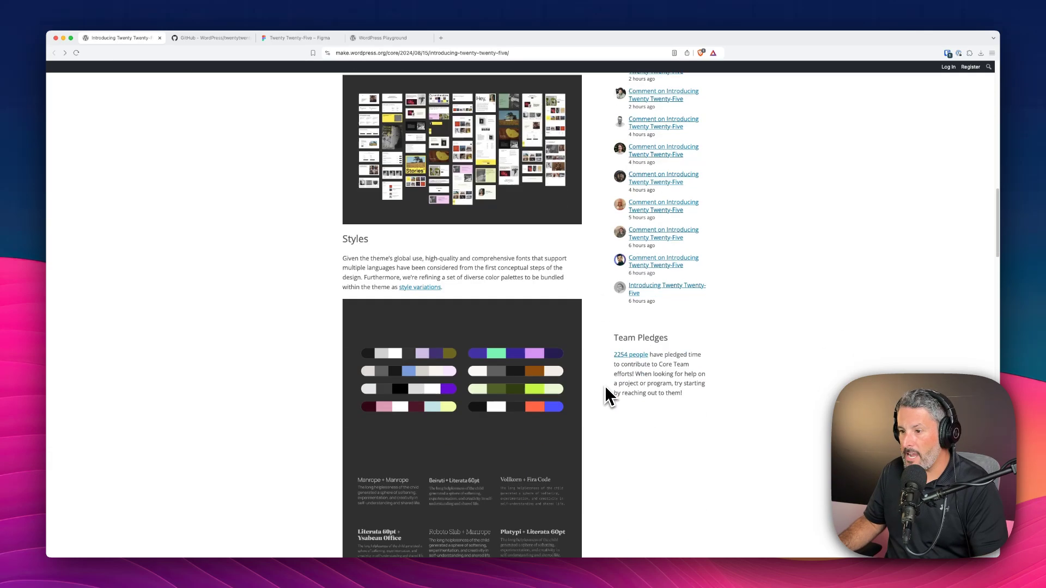
scroll(605, 386, "up", 15)
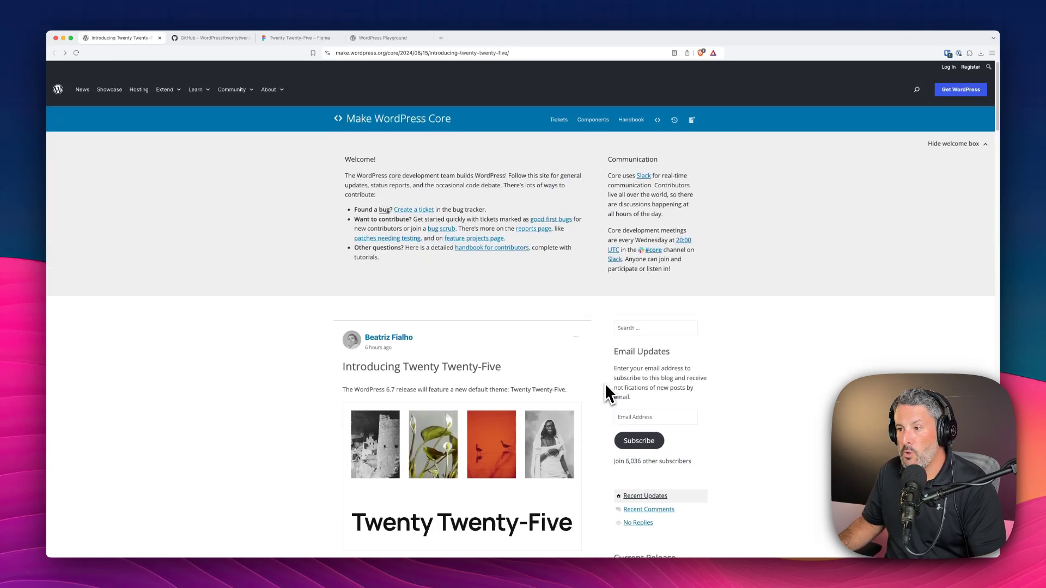